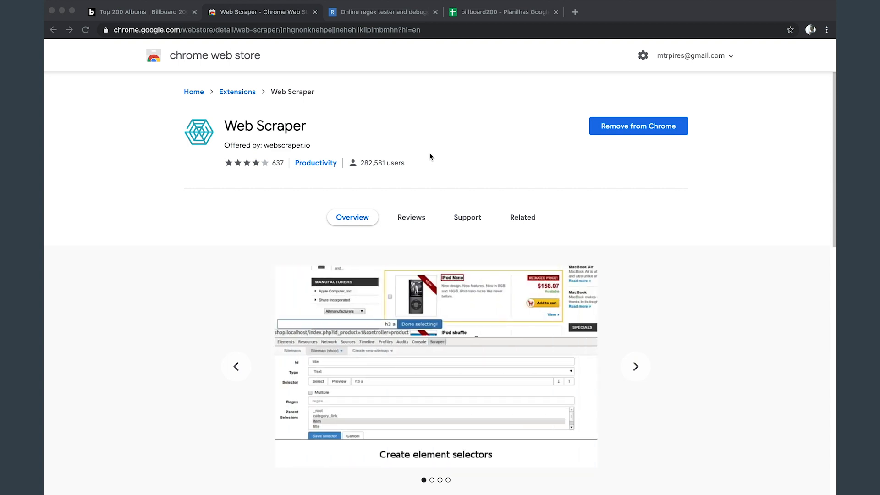
# Switch to the Billboard 200 chart page and close its developer tools
pyautogui.click(151, 12)
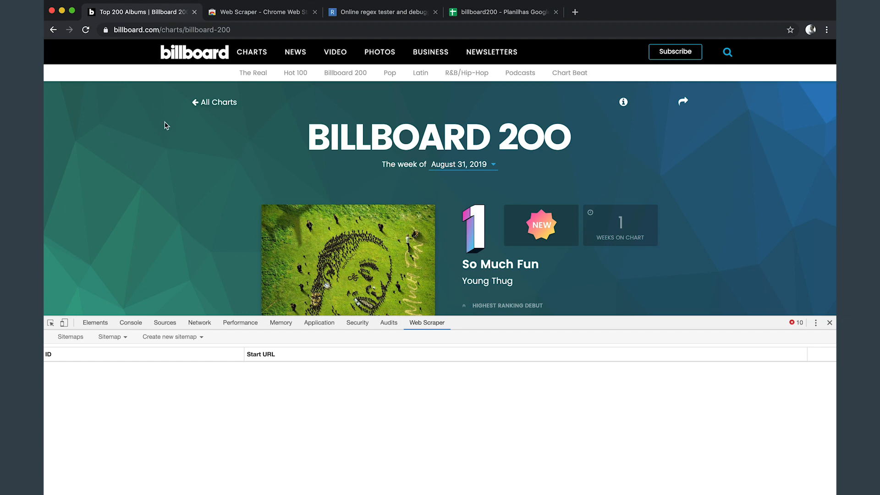
pyautogui.click(829, 322)
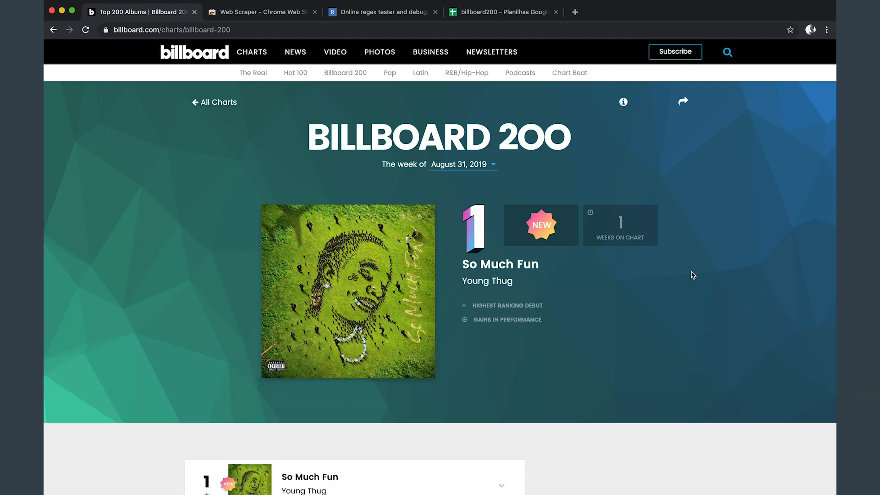
# Look through the Billboard 200 album list, from the chart header past position 100 and back
pyautogui.scroll(-1, 680, 270)
pyautogui.scroll(-12, 680, 270)
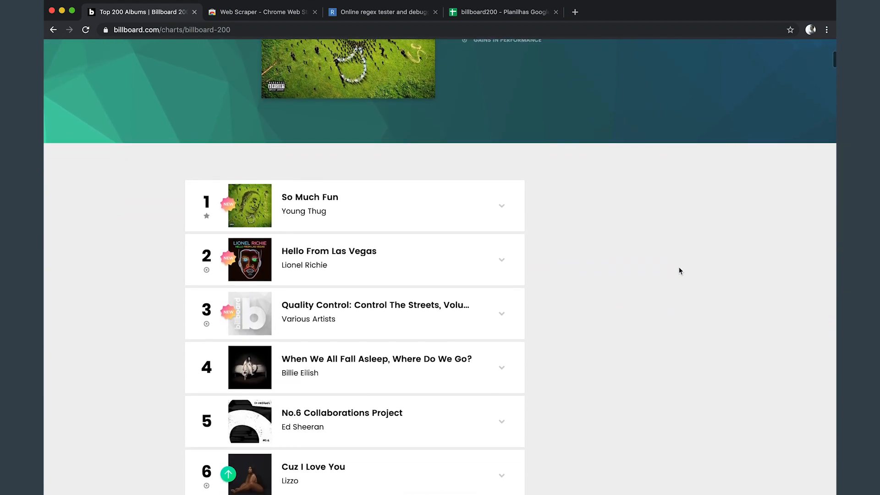
pyautogui.scroll(-16, 679, 271)
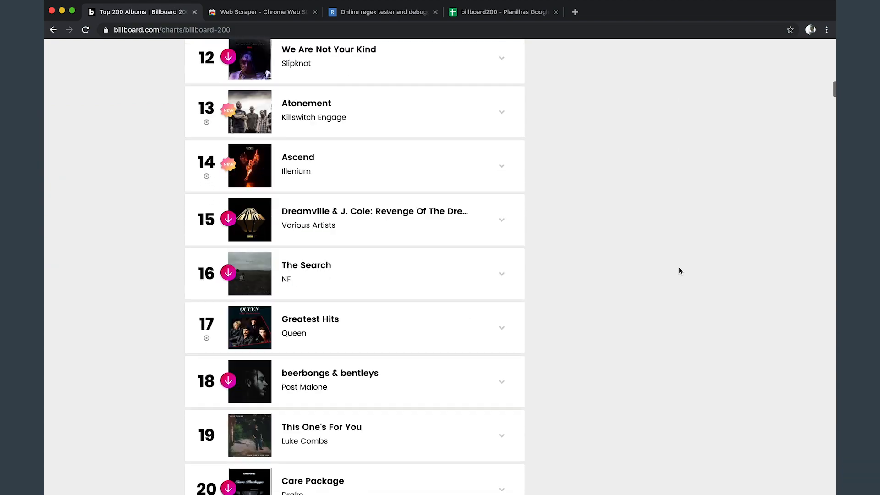
pyautogui.scroll(-15, 680, 271)
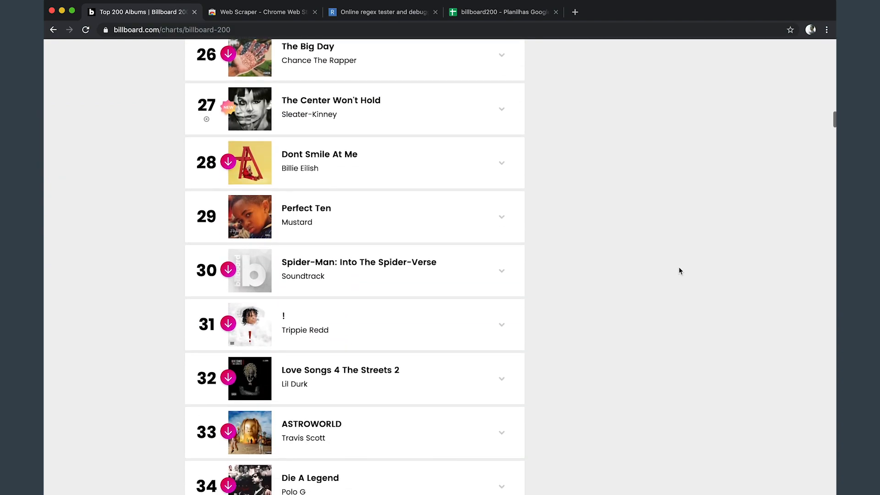
pyautogui.scroll(-20, 679, 271)
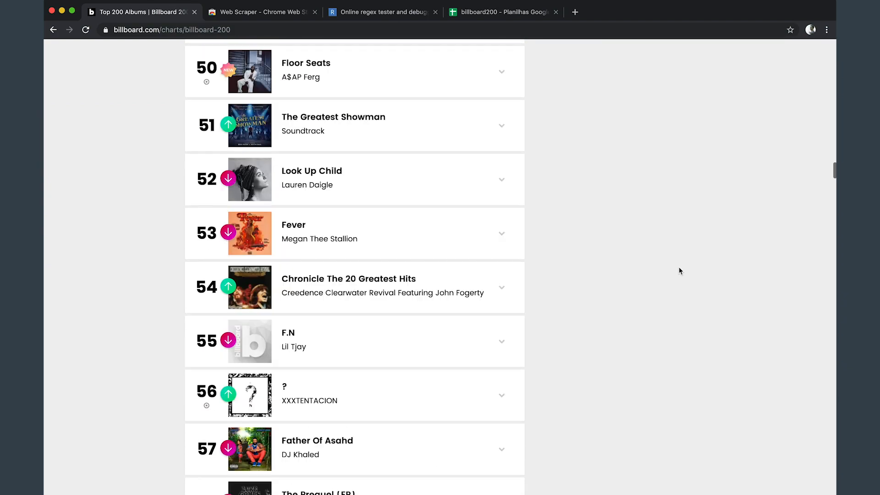
pyautogui.scroll(-20, 679, 271)
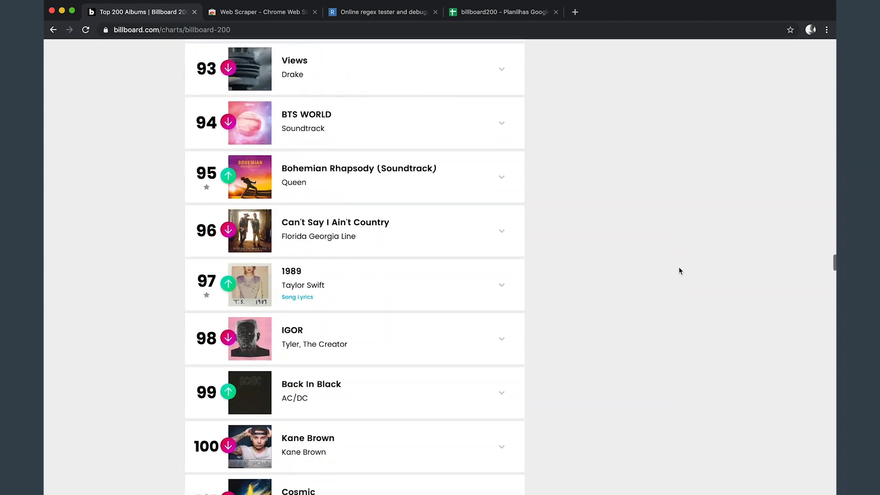
pyautogui.scroll(-6, 679, 271)
pyautogui.scroll(20, 679, 271)
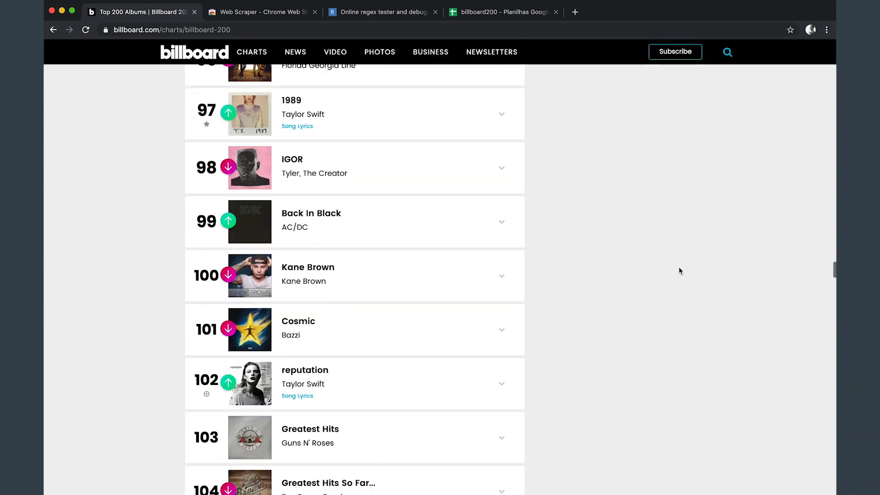
pyautogui.scroll(20, 680, 271)
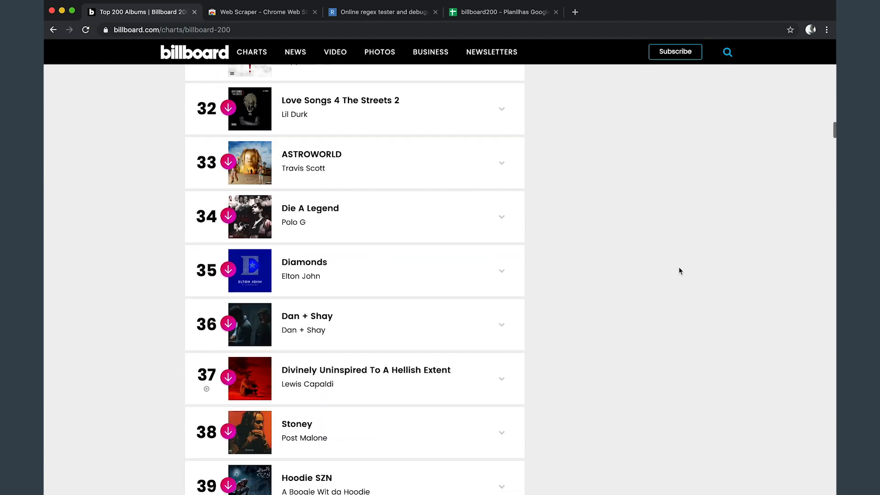
pyautogui.scroll(13, 680, 270)
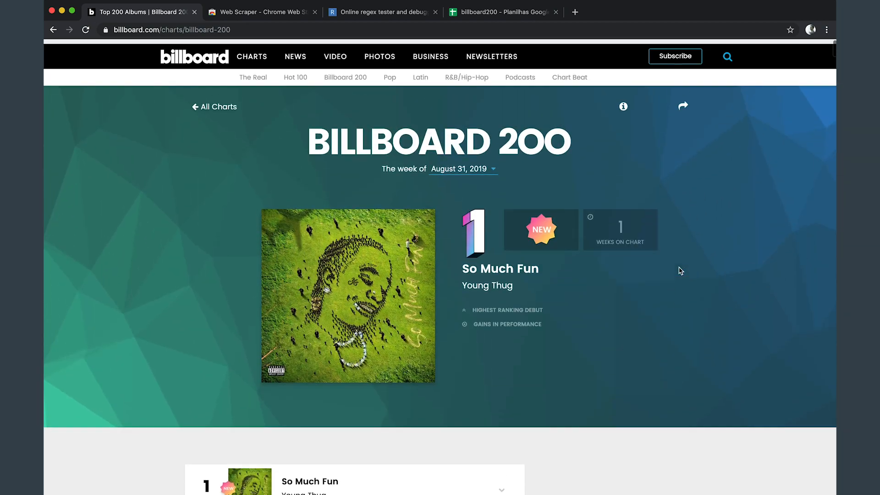
# Highlight the first chart entries to examine their position, cover, title and artist, and clear the selection
pyautogui.scroll(-10, 680, 271)
pyautogui.scroll(5, 679, 270)
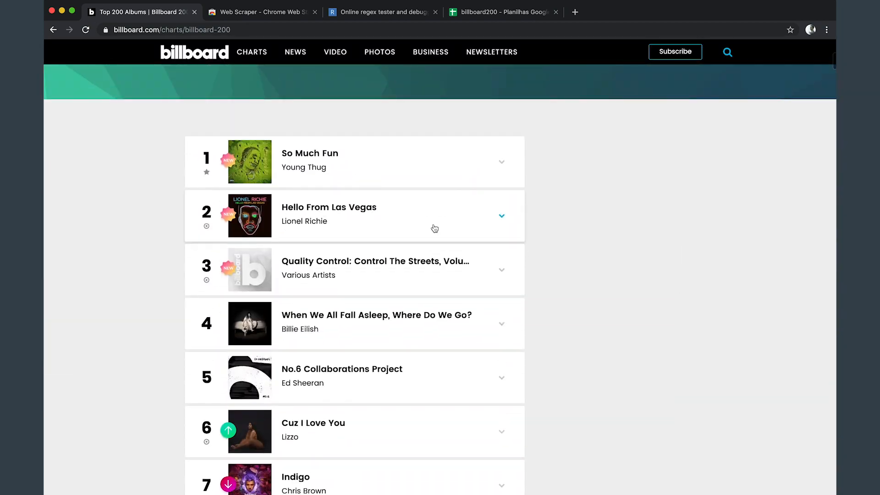
pyautogui.moveTo(189, 127); pyautogui.dragTo(451, 408)
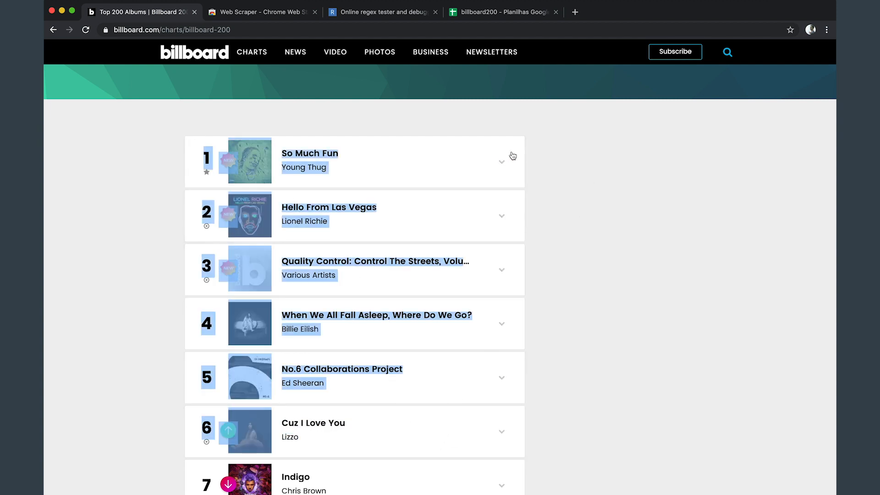
pyautogui.click(411, 116)
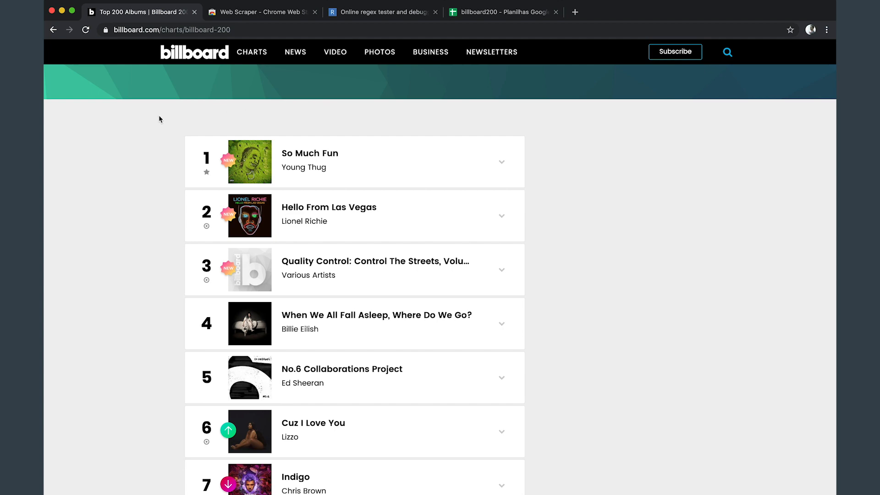
pyautogui.scroll(-10, 160, 141)
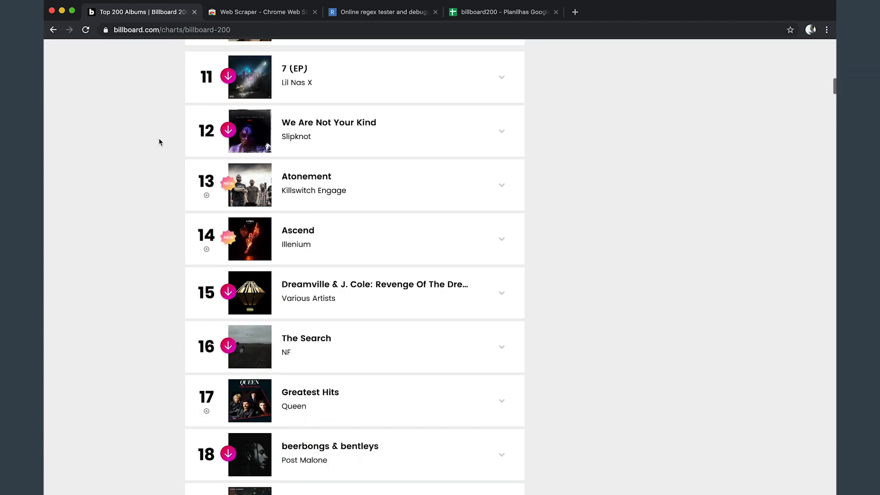
pyautogui.scroll(15, 159, 141)
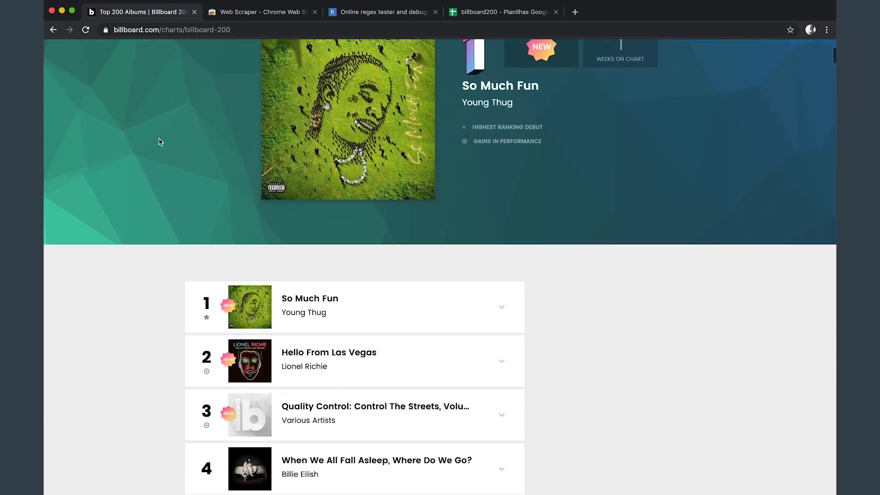
pyautogui.scroll(-3, 159, 142)
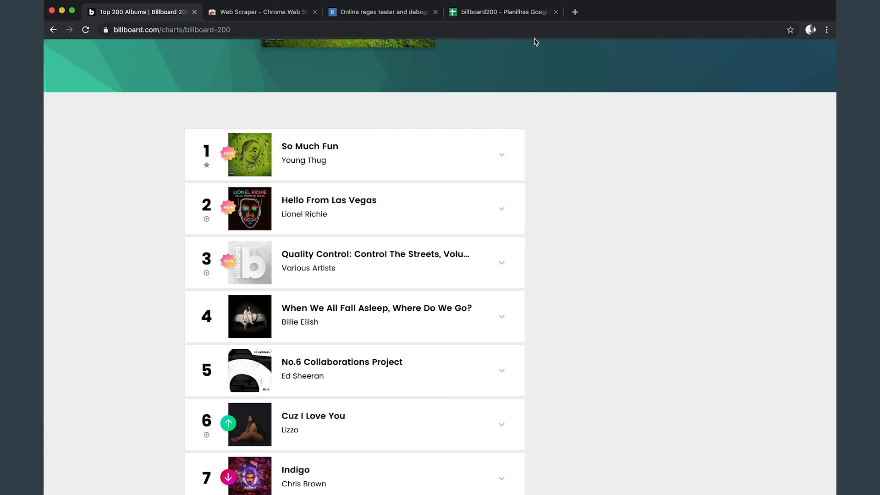
# View the album data in the billboard200 spreadsheet and return to the Billboard 200 chart page
pyautogui.click(508, 16)
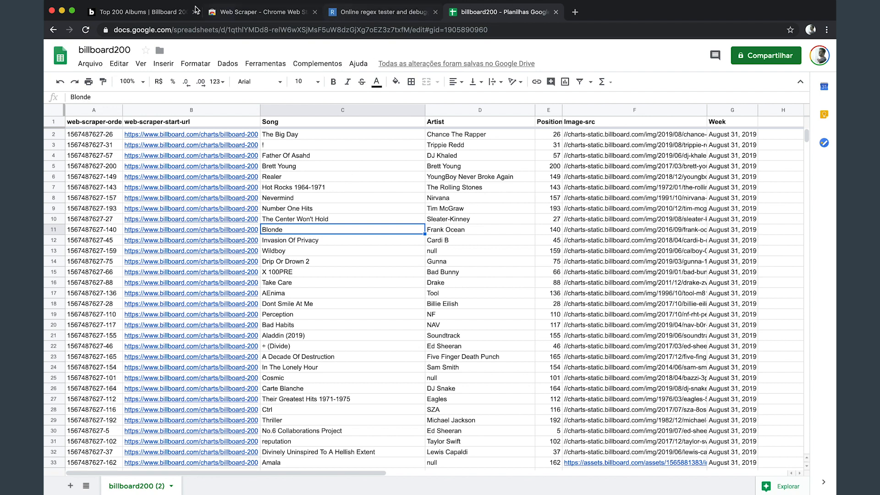
pyautogui.click(133, 13)
# Examine how the chart date and the repeated album entries are laid out on the Billboard 200 page
pyautogui.scroll(-4, 235, 233)
pyautogui.scroll(10, 236, 233)
pyautogui.scroll(-15, 236, 233)
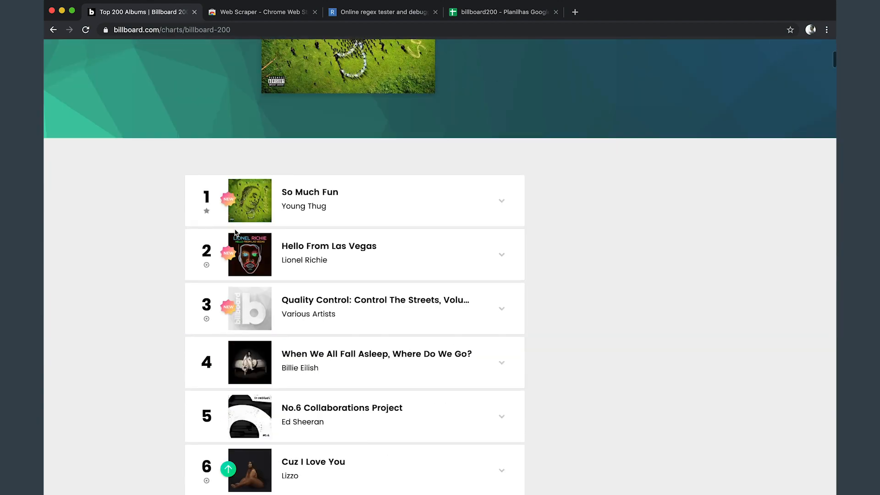
pyautogui.scroll(-5, 235, 232)
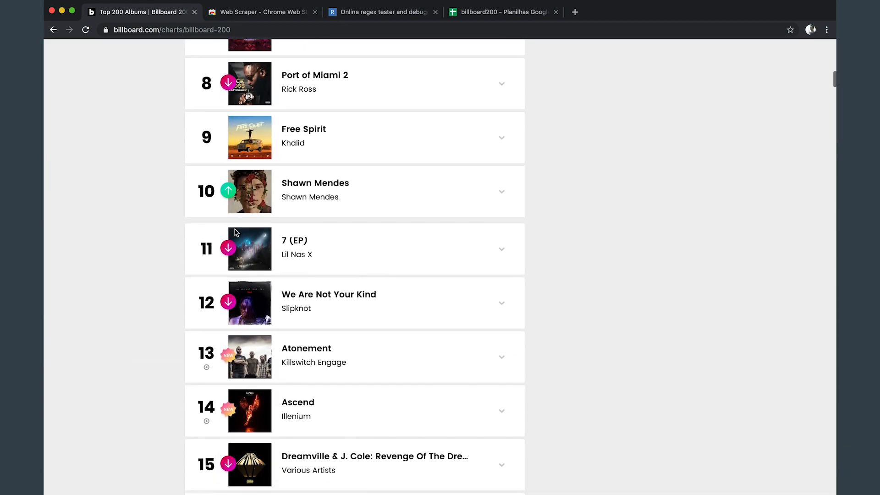
pyautogui.scroll(9, 235, 233)
pyautogui.scroll(6, 235, 233)
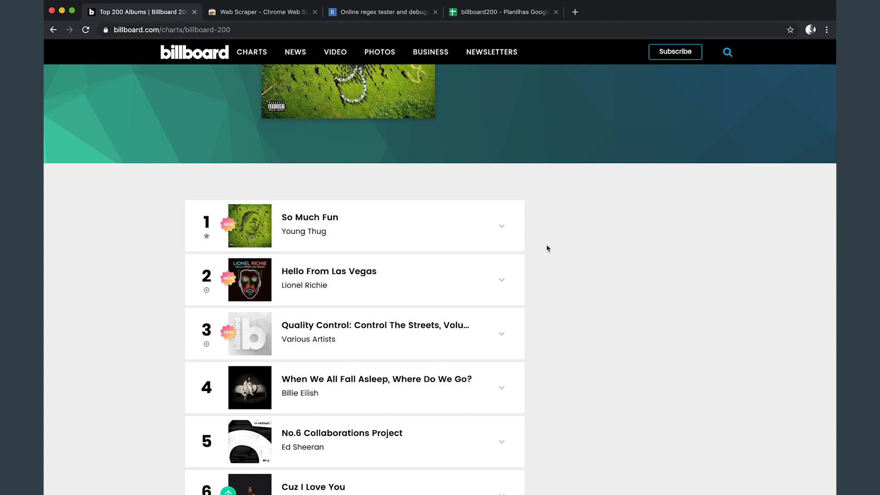
pyautogui.scroll(-8, 546, 249)
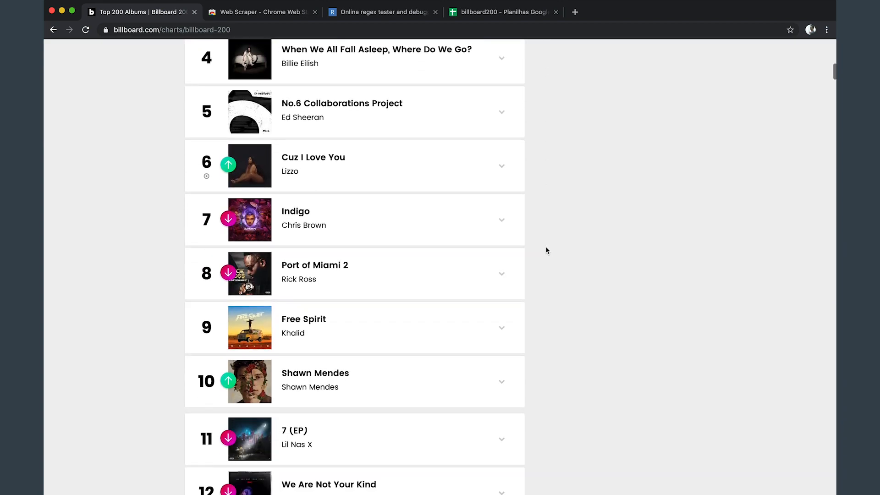
pyautogui.scroll(8, 546, 248)
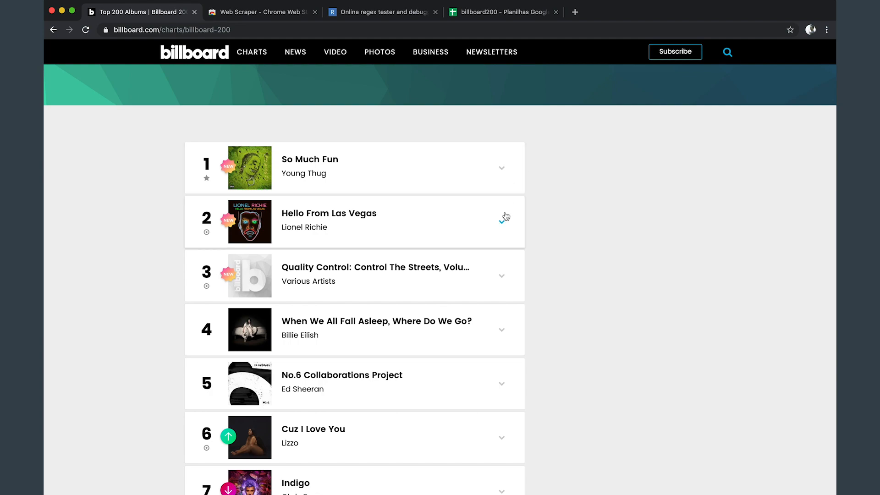
pyautogui.scroll(-20, 416, 248)
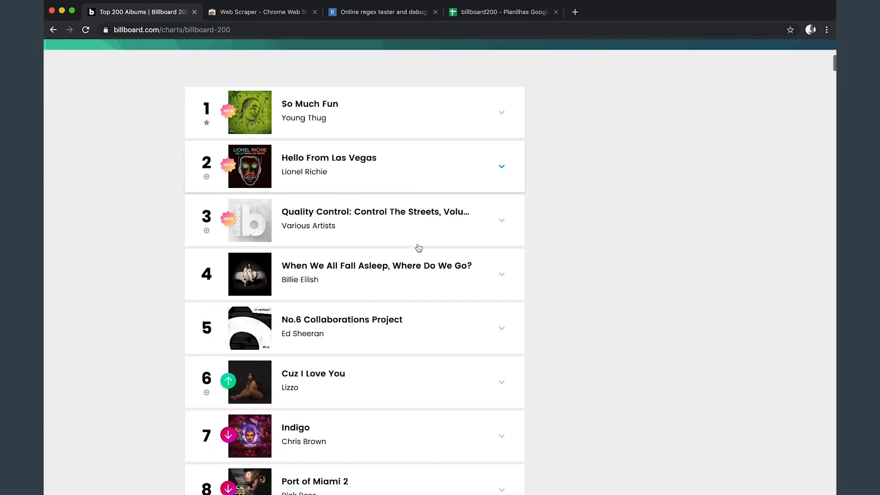
pyautogui.scroll(-20, 418, 248)
pyautogui.scroll(20, 418, 248)
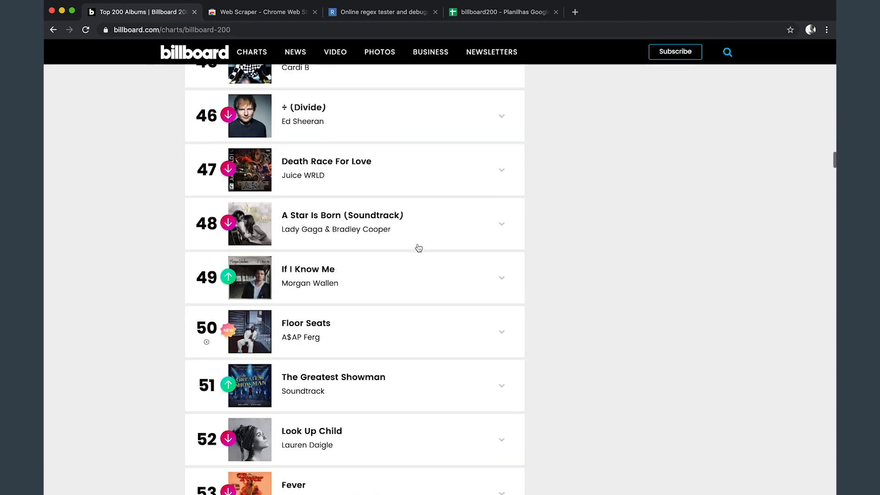
pyautogui.scroll(20, 418, 248)
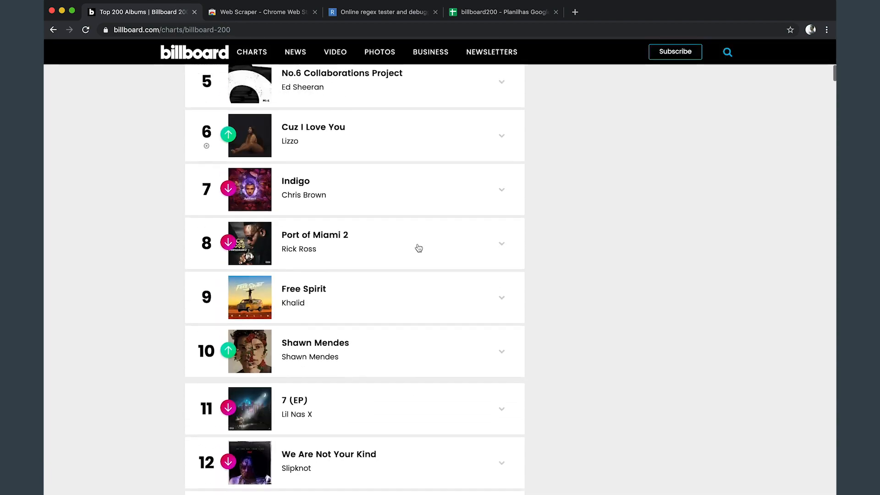
pyautogui.scroll(-1, 418, 248)
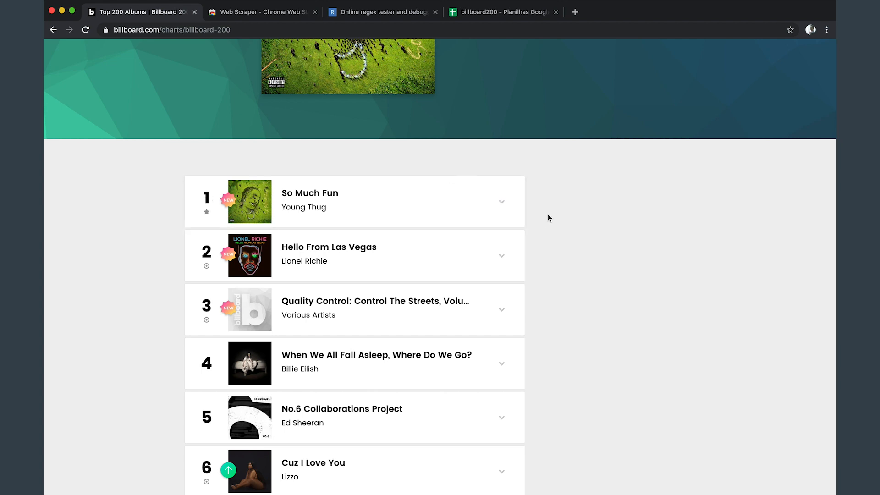
pyautogui.scroll(4, 548, 215)
pyautogui.scroll(2, 515, 159)
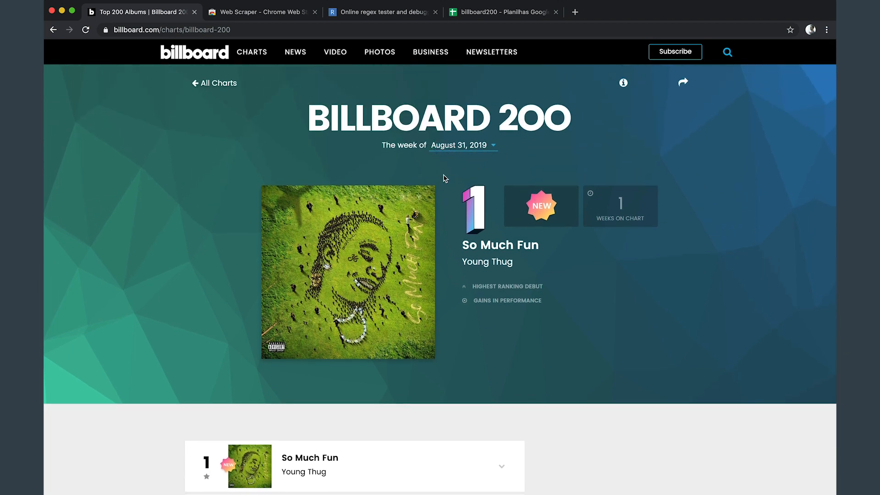
pyautogui.scroll(-7, 431, 326)
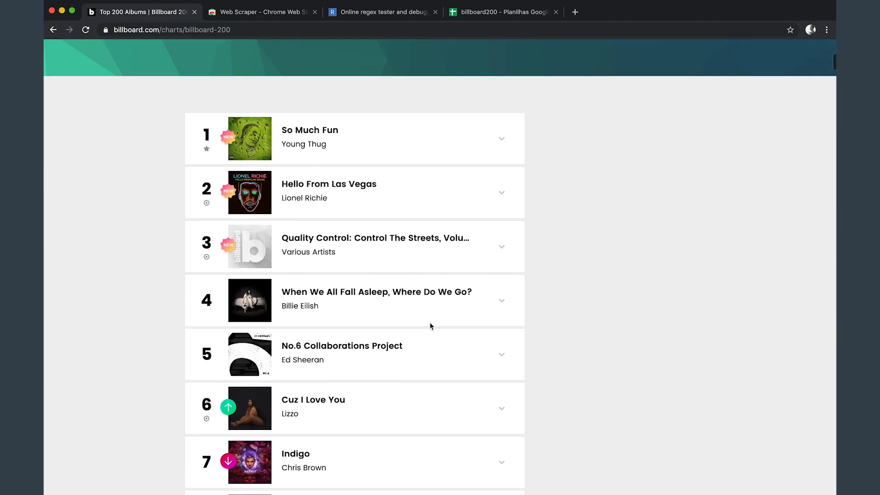
# Inspect the empty area beside the album list to open the developer tools for the chart page
pyautogui.rightClick(611, 151)
pyautogui.click(568, 201)
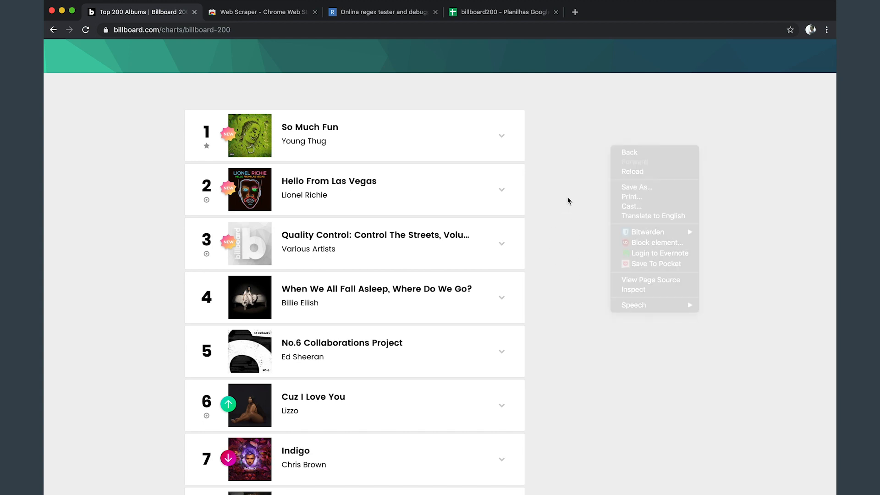
pyautogui.rightClick(568, 128)
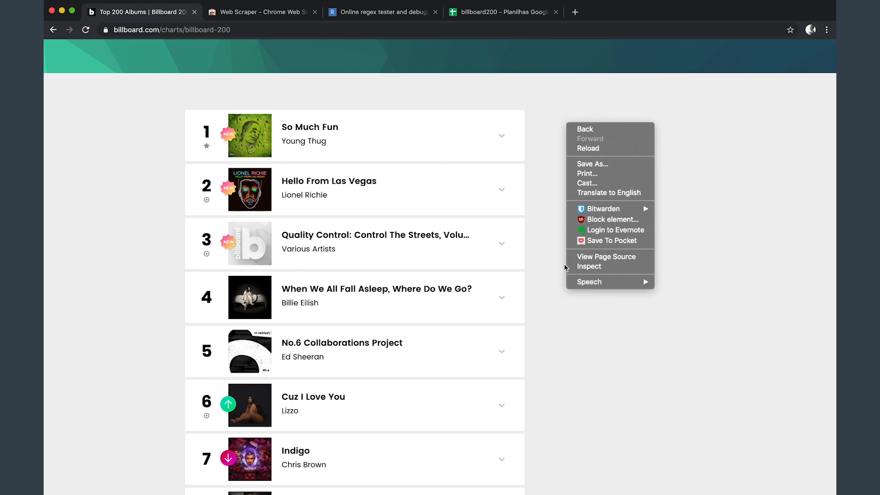
pyautogui.click(577, 267)
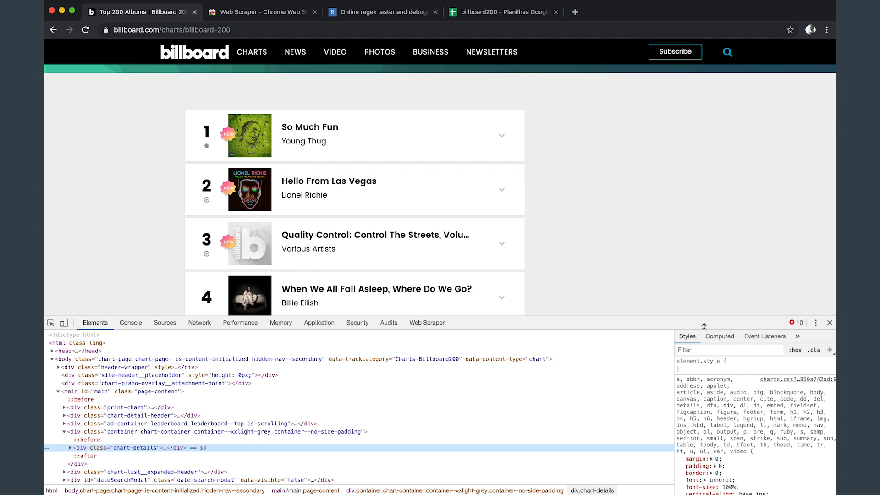
# Dock the developer tools to the right and return them to the bottom dock side
pyautogui.click(816, 326)
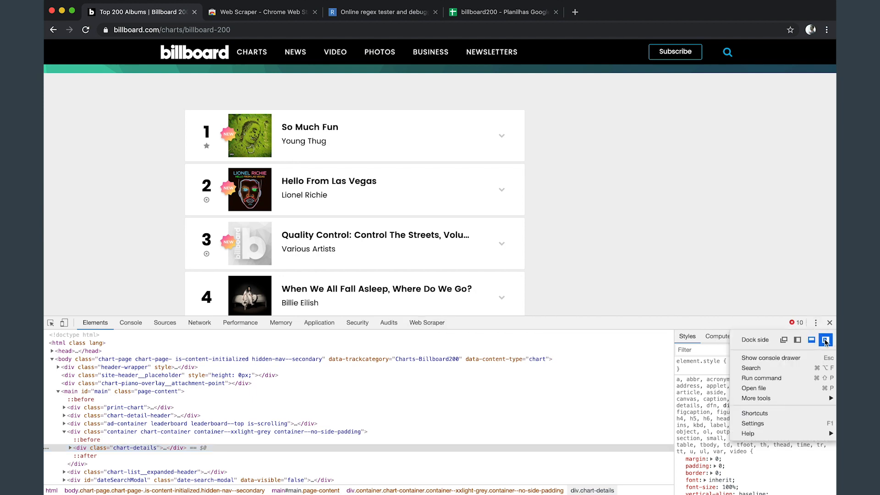
pyautogui.click(825, 339)
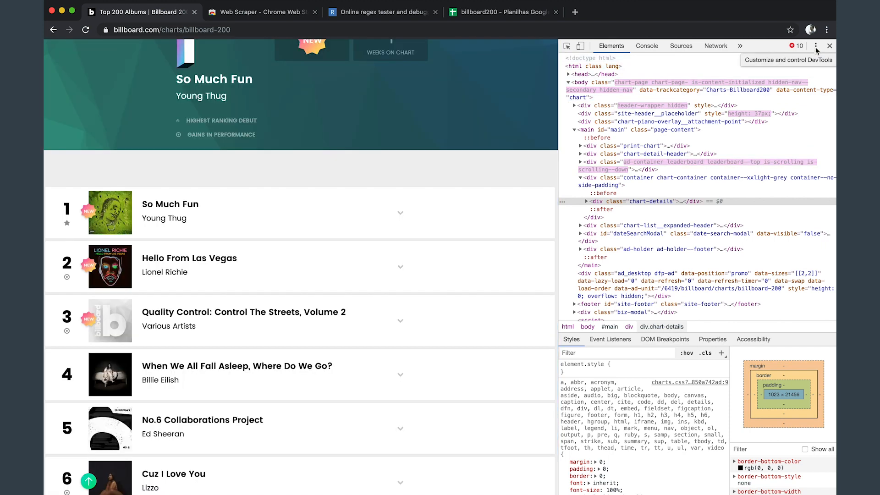
pyautogui.click(815, 46)
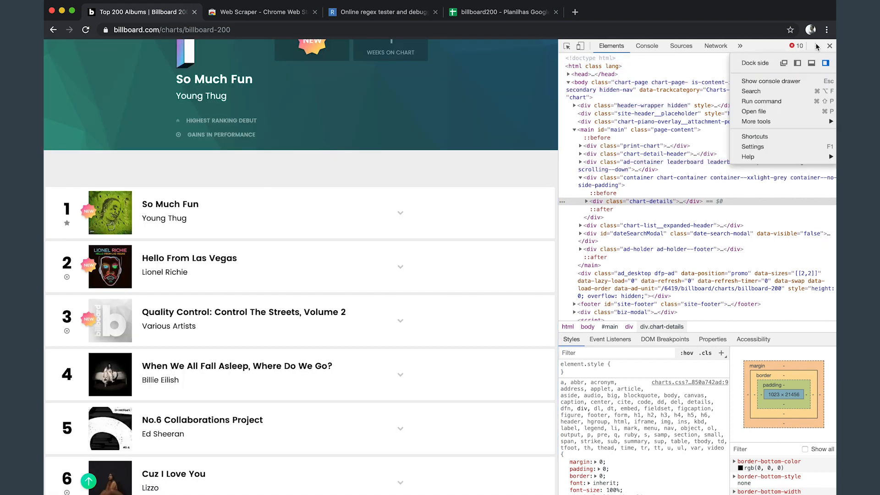
pyautogui.click(811, 67)
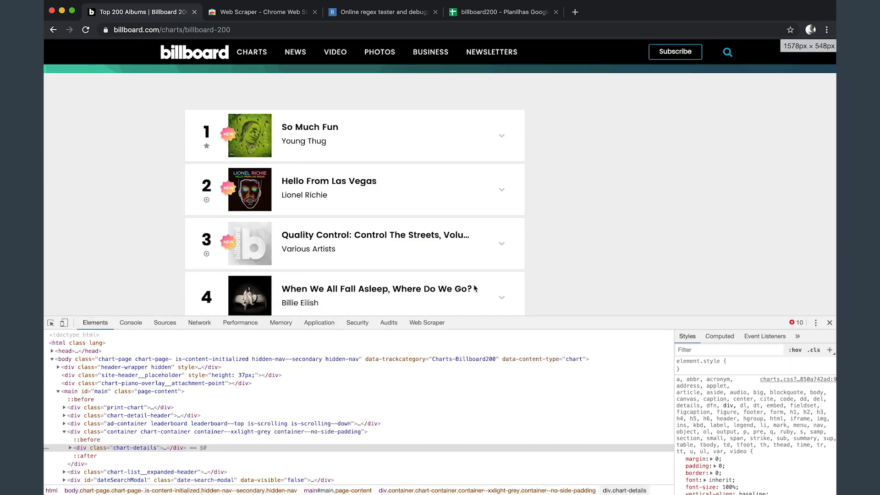
# Start a new sitemap in the Web Scraper extension and name it billboard200
pyautogui.click(427, 323)
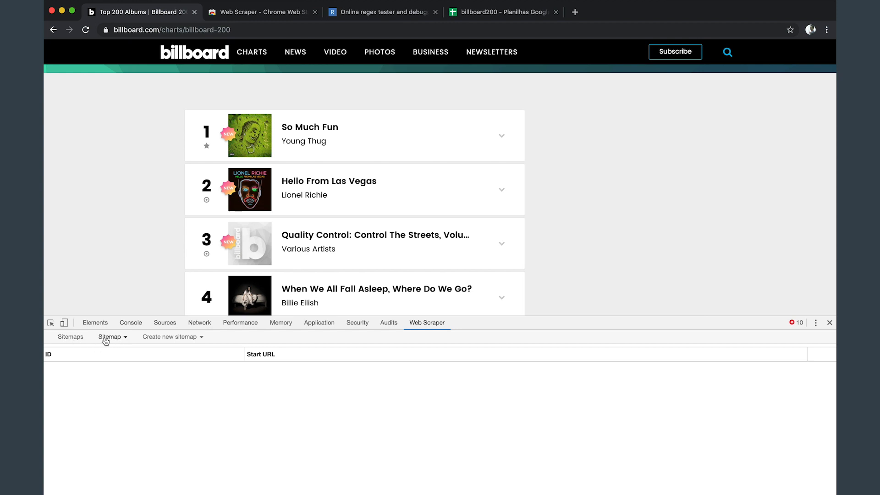
pyautogui.click(168, 338)
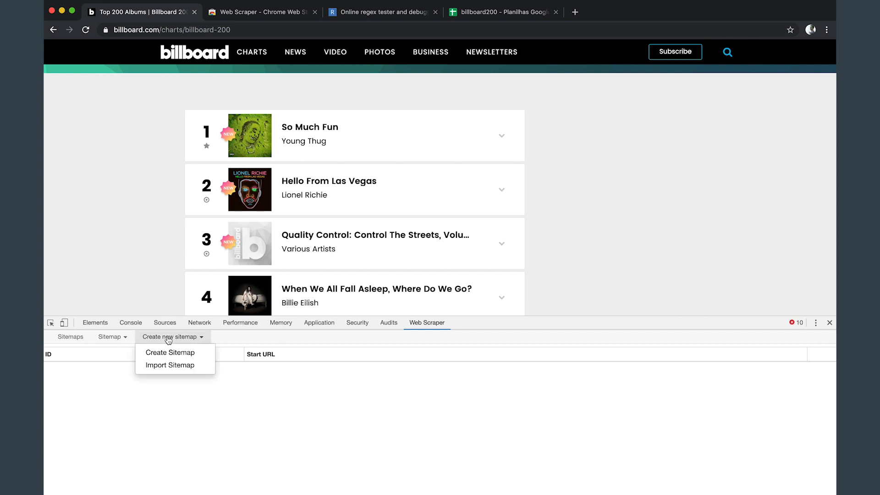
pyautogui.click(187, 354)
pyautogui.click(150, 354)
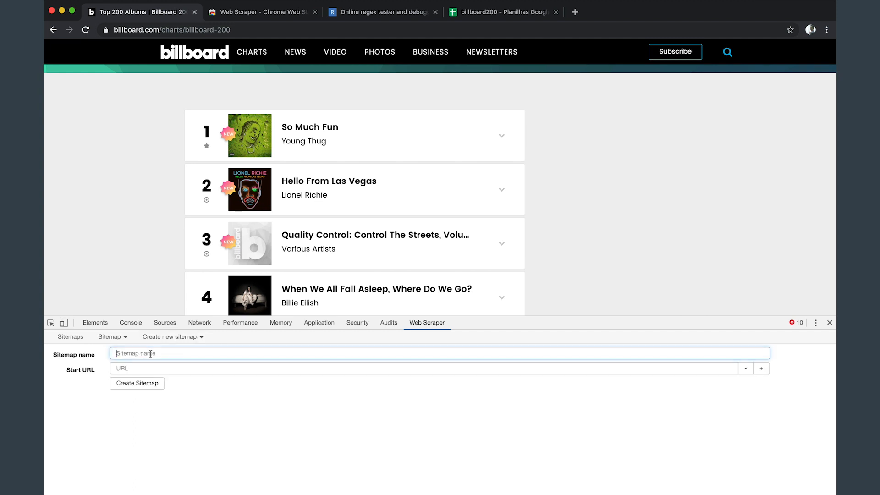
pyautogui.write('billboard200')
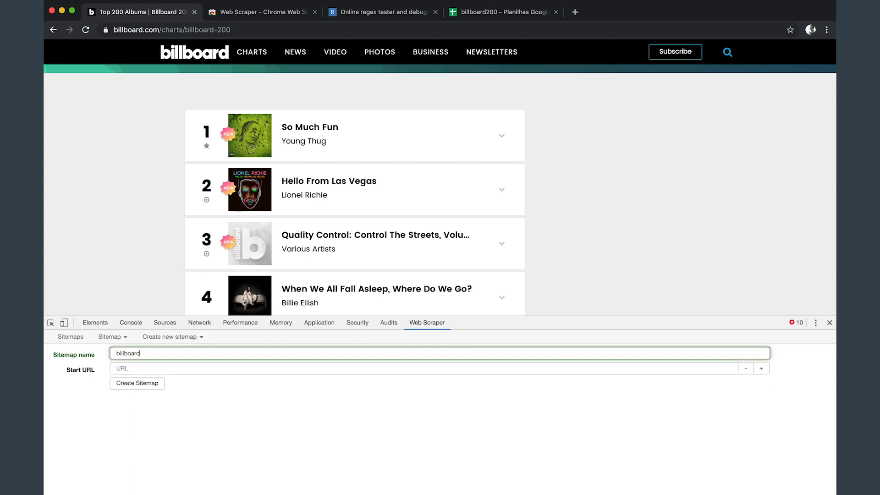
# Copy the Billboard 200 page address in as the start URL and create the sitemap
pyautogui.click(170, 30)
pyautogui.press('super+c')
pyautogui.click(145, 369)
pyautogui.press('super+v')
pyautogui.click(137, 383)
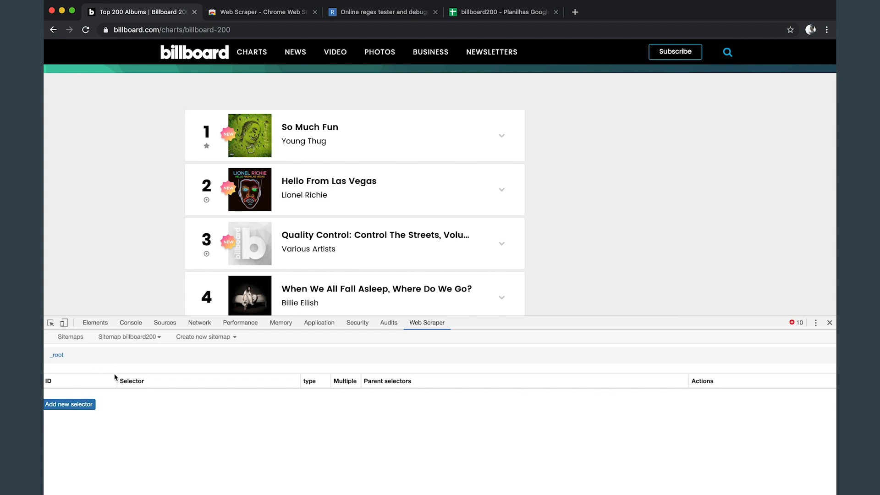
# Start a new selector at the root of the billboard200 sitemap
pyautogui.scroll(-2, 172, 274)
pyautogui.scroll(-4, 173, 274)
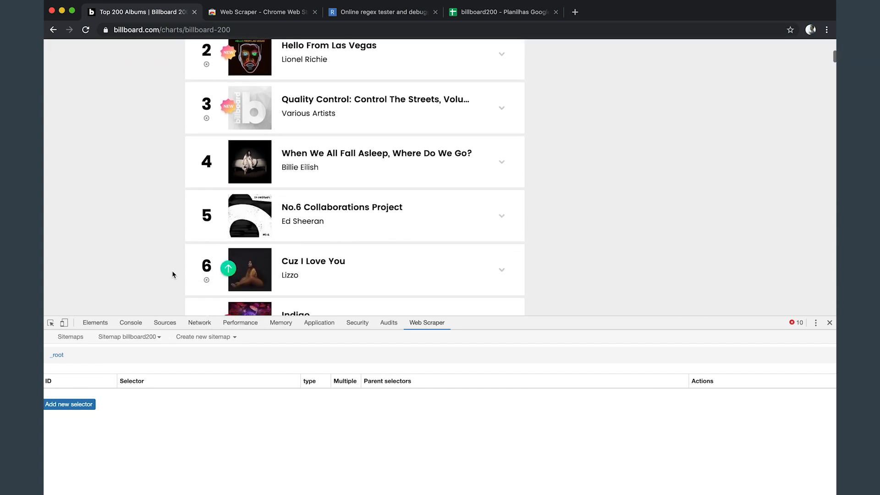
pyautogui.scroll(-2, 171, 274)
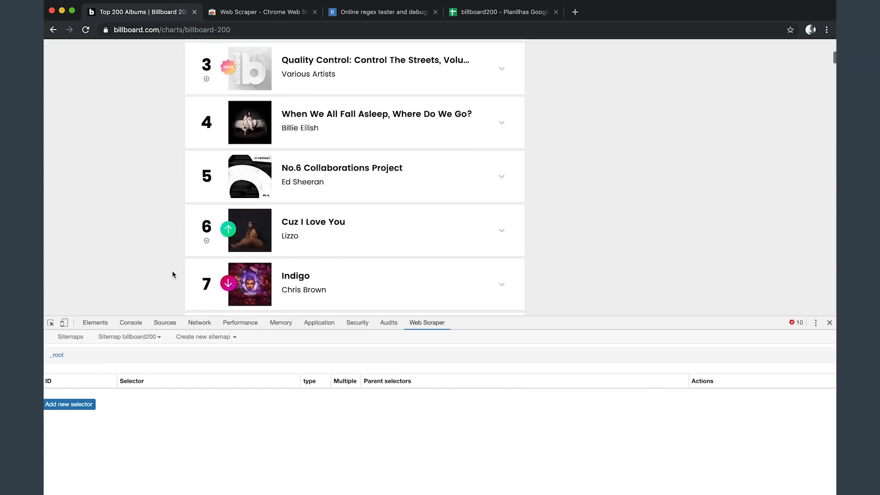
pyautogui.scroll(2, 173, 274)
pyautogui.scroll(6, 173, 273)
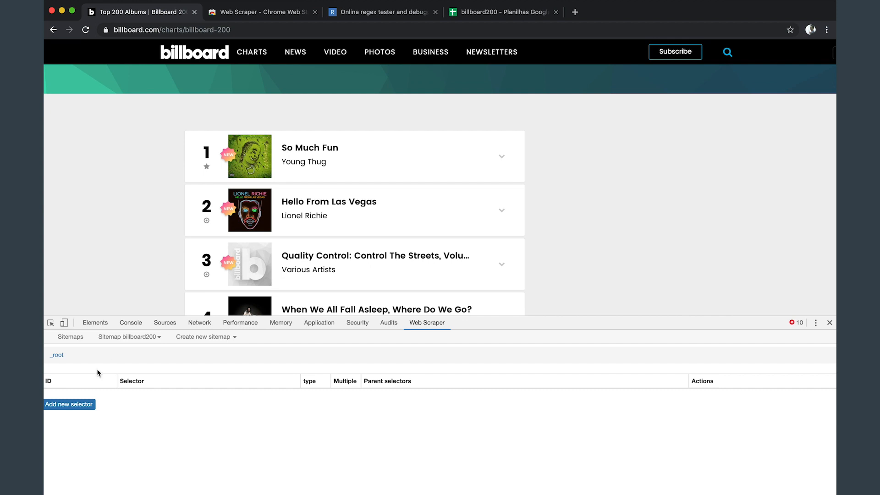
pyautogui.click(69, 406)
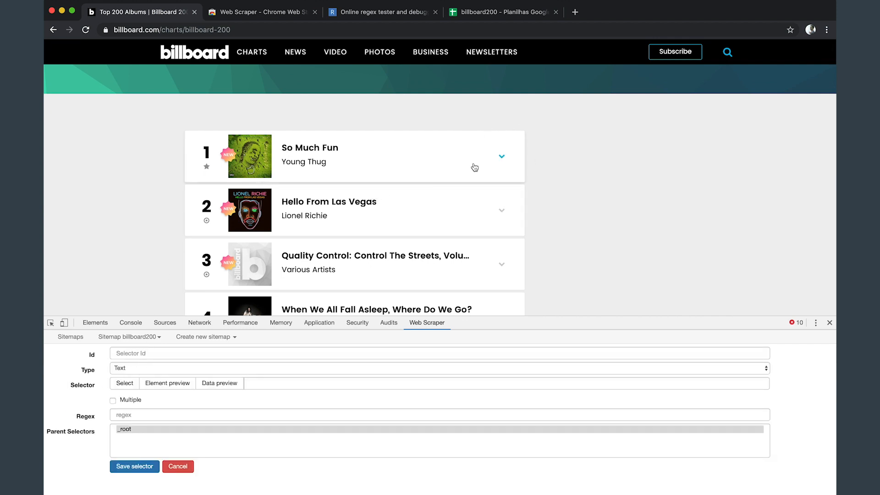
# Examine how the album entries repeat as separate boxes down the Billboard 200 list
pyautogui.scroll(-1, 475, 167)
pyautogui.scroll(-2, 475, 167)
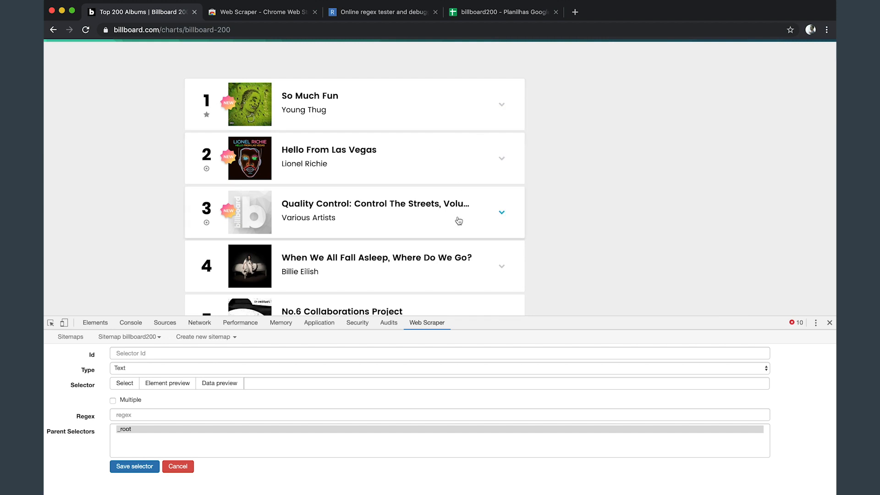
pyautogui.scroll(-10, 456, 243)
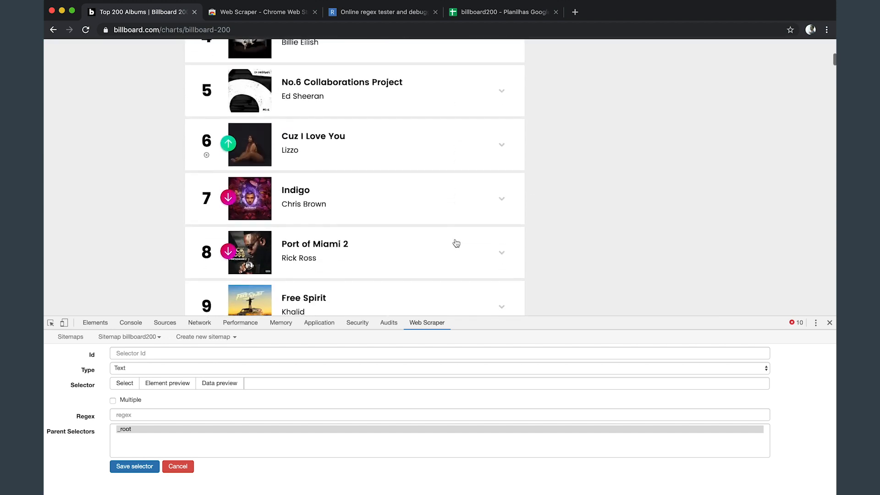
pyautogui.scroll(5, 456, 242)
pyautogui.scroll(5, 456, 243)
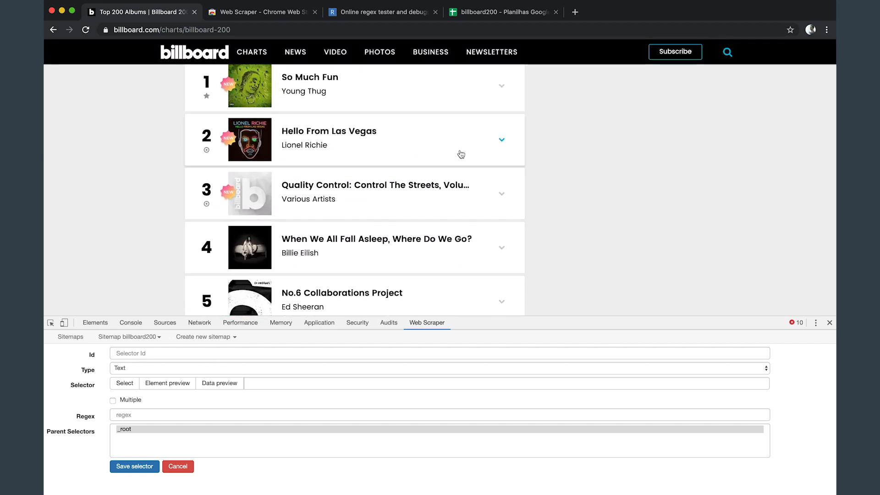
pyautogui.scroll(-20, 459, 151)
pyautogui.scroll(20, 461, 154)
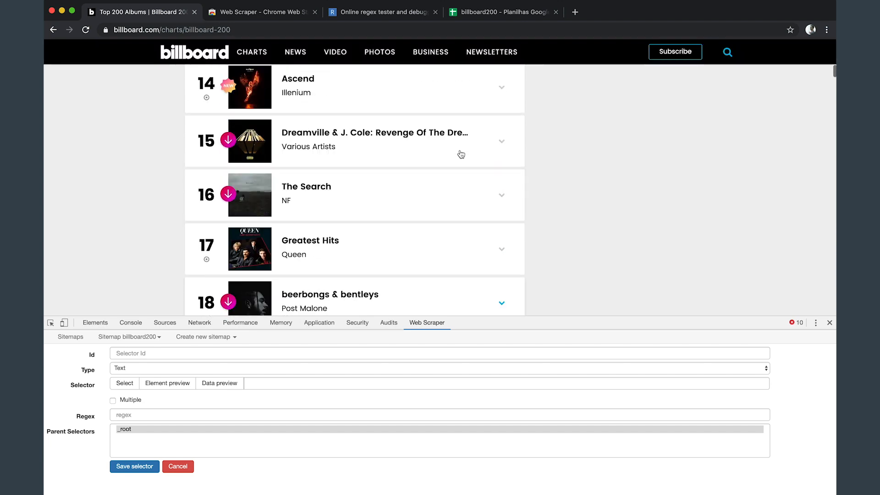
pyautogui.scroll(10, 461, 154)
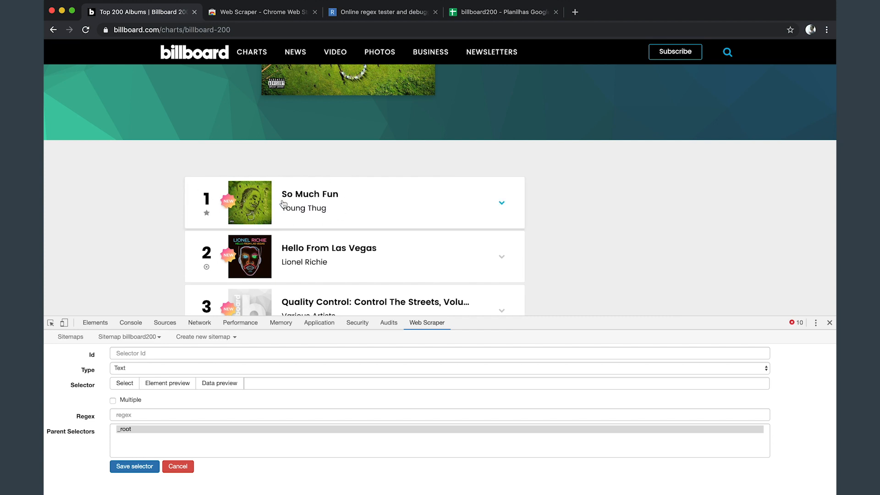
# Give the selector the id box, set its type to Element, start element selection and allow multiple matches
pyautogui.click(122, 354)
pyautogui.write('box')
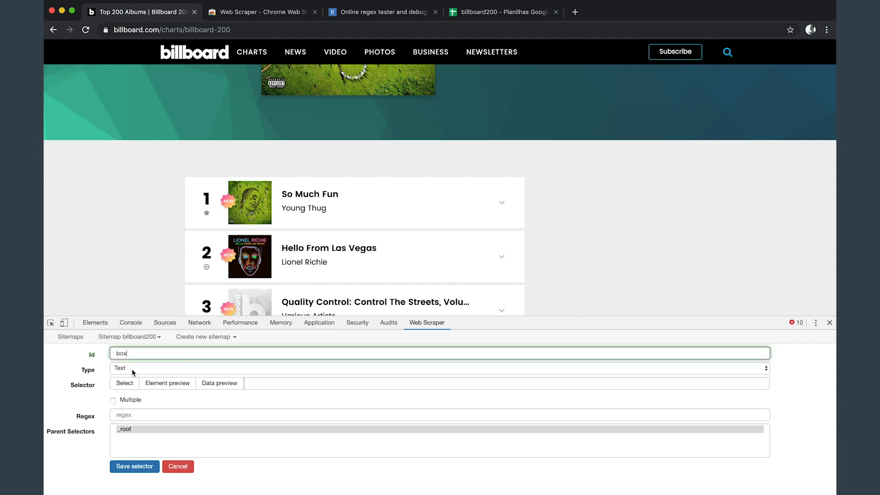
pyautogui.click(133, 371)
pyautogui.click(136, 428)
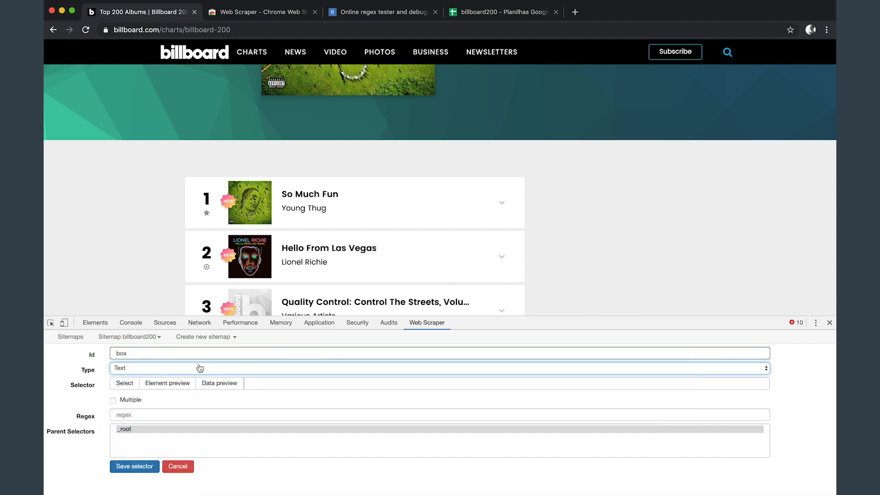
pyautogui.click(124, 386)
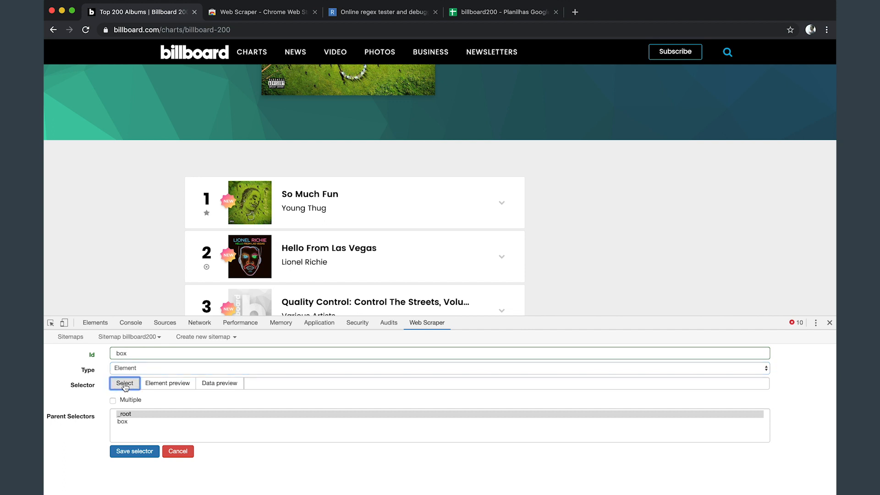
pyautogui.click(113, 401)
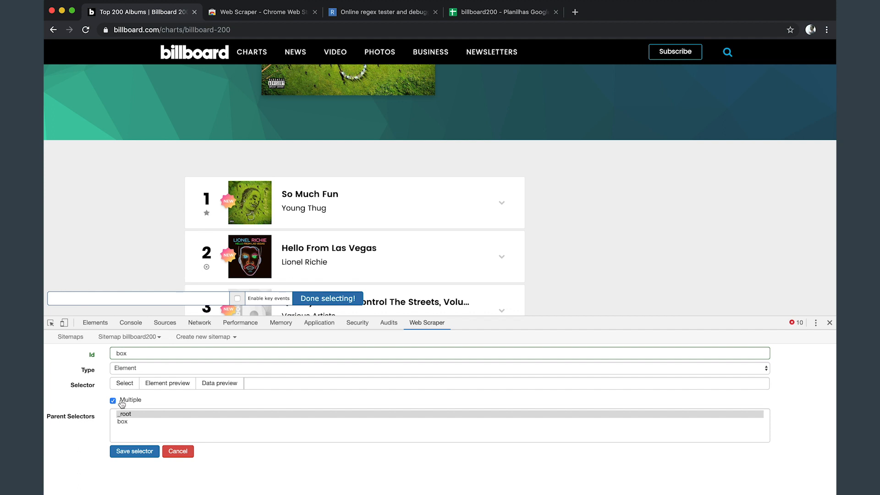
# Pick the complete rows of the albums ranked 1 and 2 as the selector's sample elements
pyautogui.scroll(-3, 621, 186)
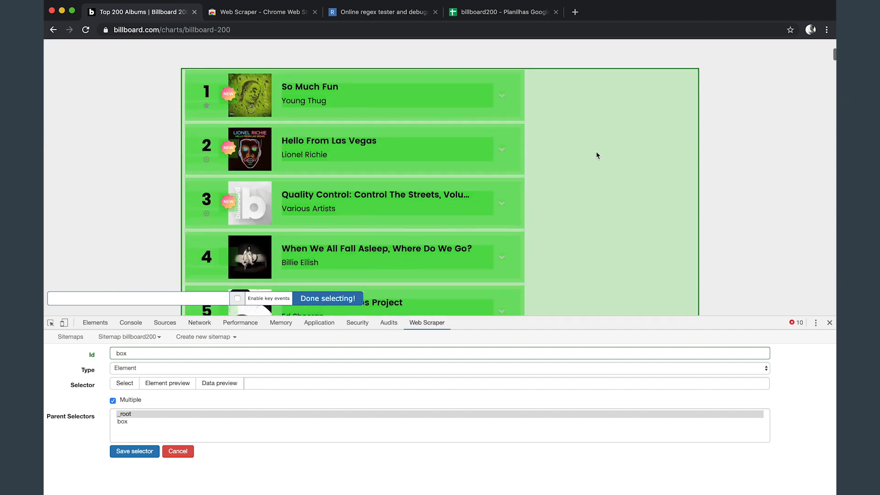
pyautogui.scroll(3, 90, 118)
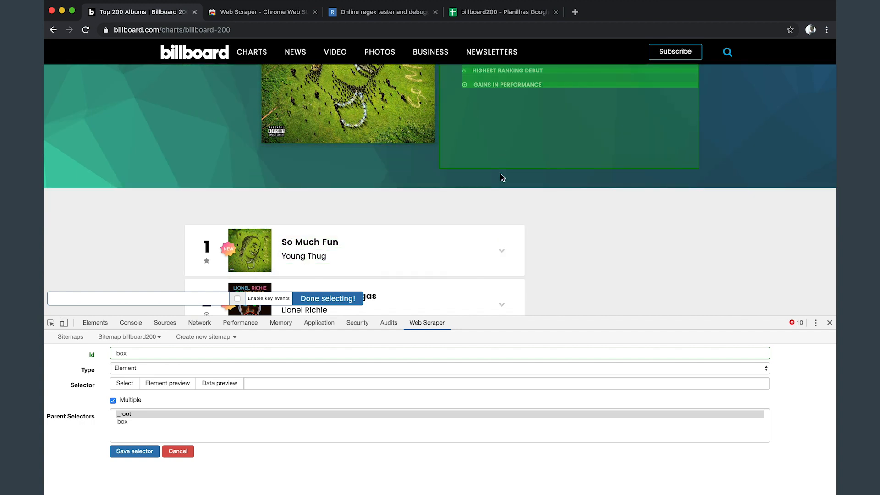
pyautogui.scroll(-3, 521, 240)
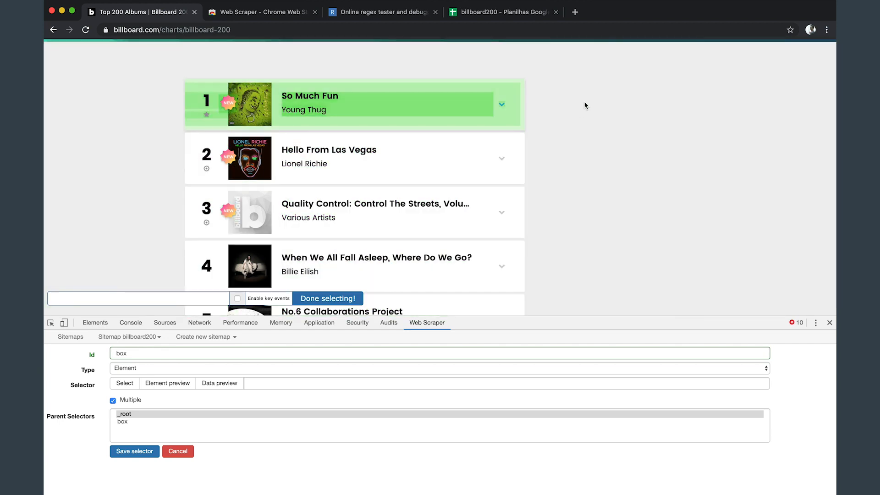
pyautogui.scroll(3, 582, 103)
pyautogui.scroll(-2, 585, 98)
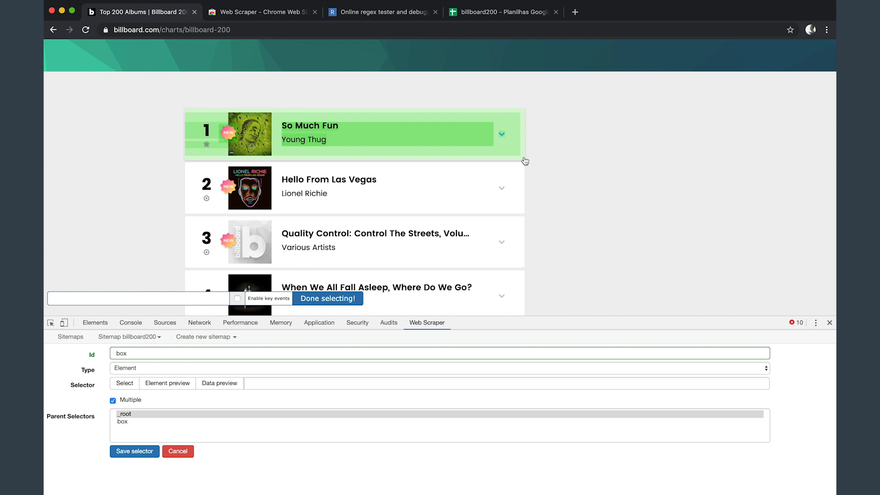
pyautogui.click(525, 161)
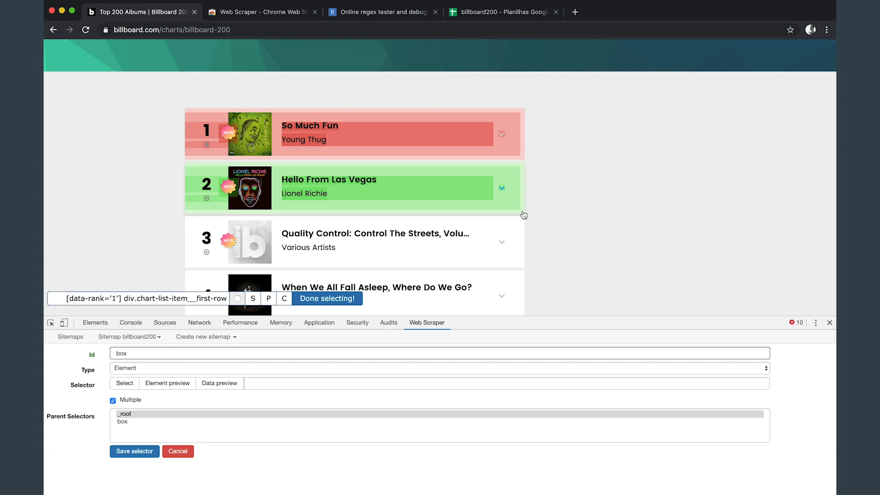
pyautogui.click(524, 215)
# Find the first album row left out of the selection and add it, the row ranked 21, Baby On Baby
pyautogui.scroll(-15, 524, 215)
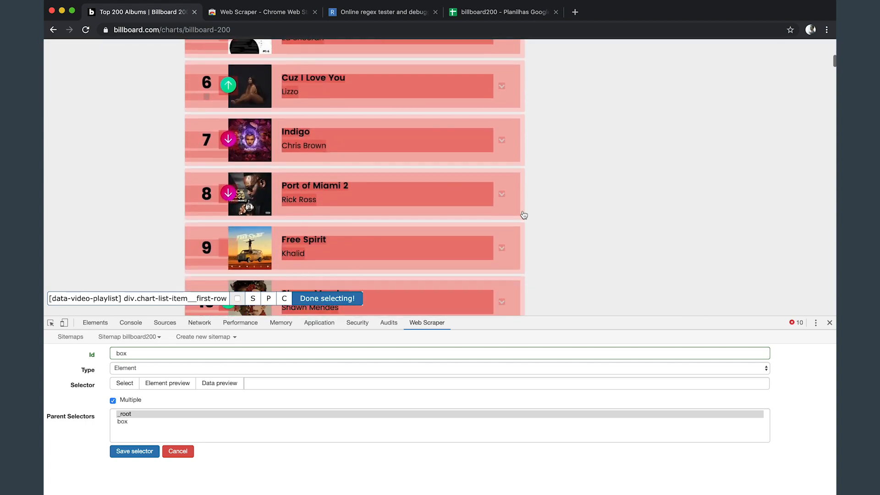
pyautogui.scroll(-10, 524, 215)
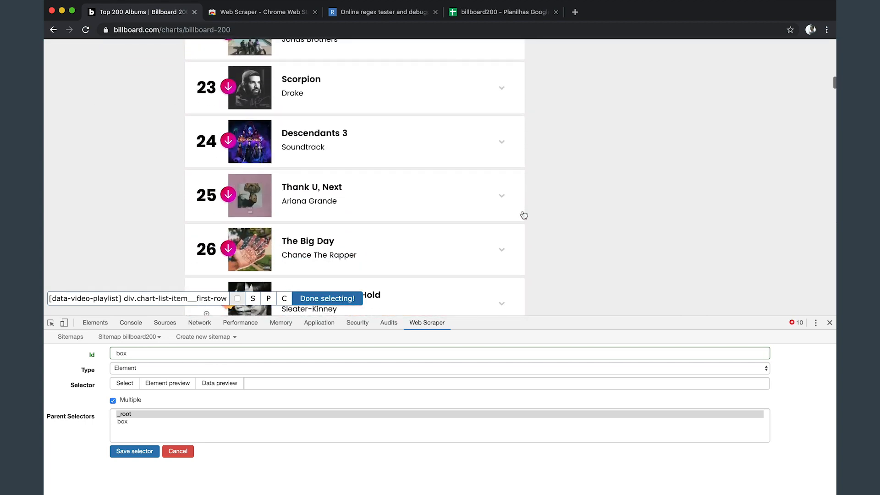
pyautogui.scroll(7, 523, 215)
pyautogui.scroll(-4, 523, 214)
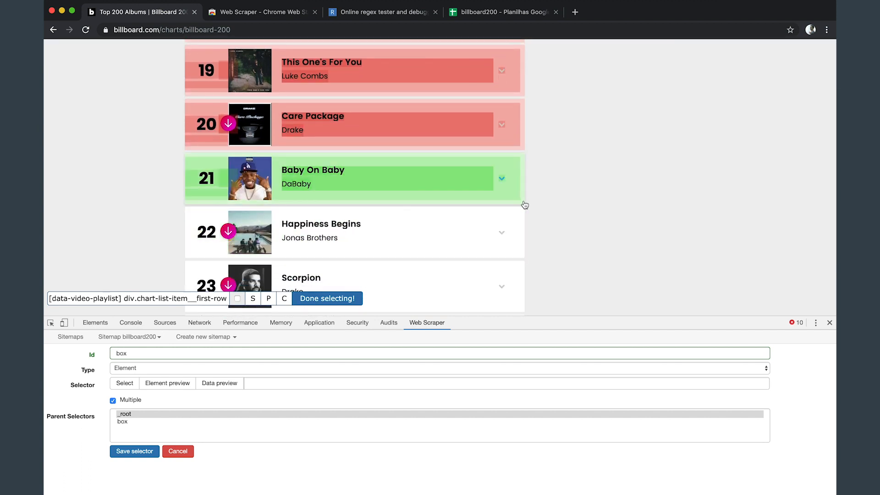
pyautogui.click(525, 204)
# Check the selection highlighting on the album rows down to rank 200 and finish selecting
pyautogui.scroll(-20, 524, 205)
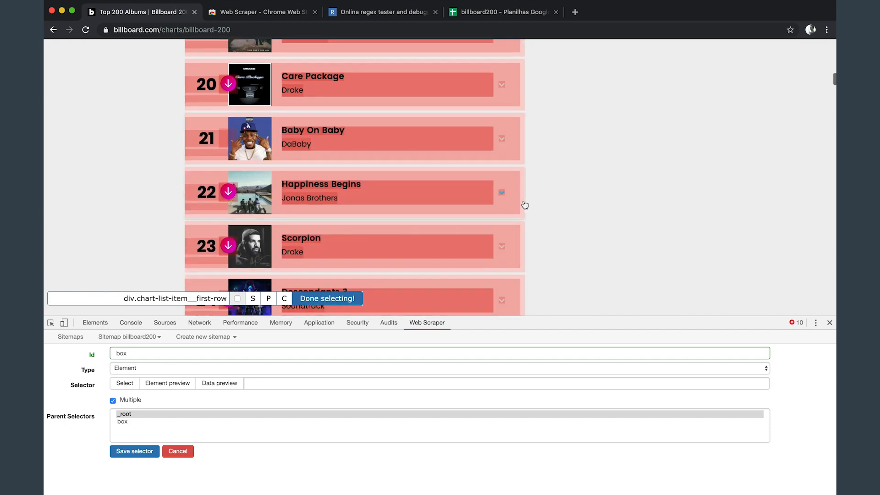
pyautogui.scroll(-20, 525, 205)
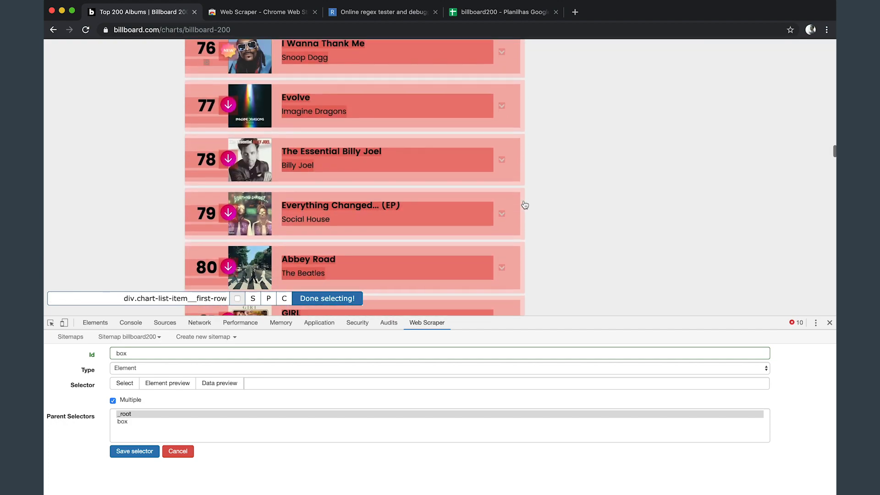
pyautogui.scroll(-20, 525, 205)
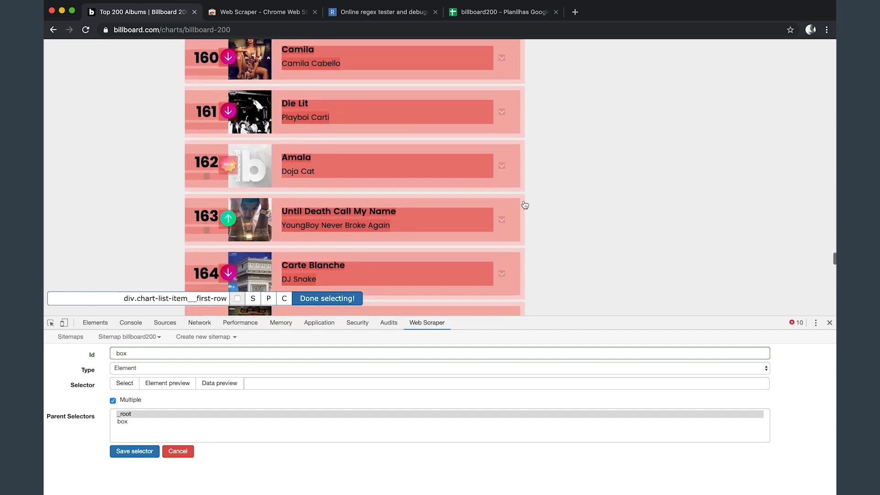
pyautogui.scroll(20, 524, 205)
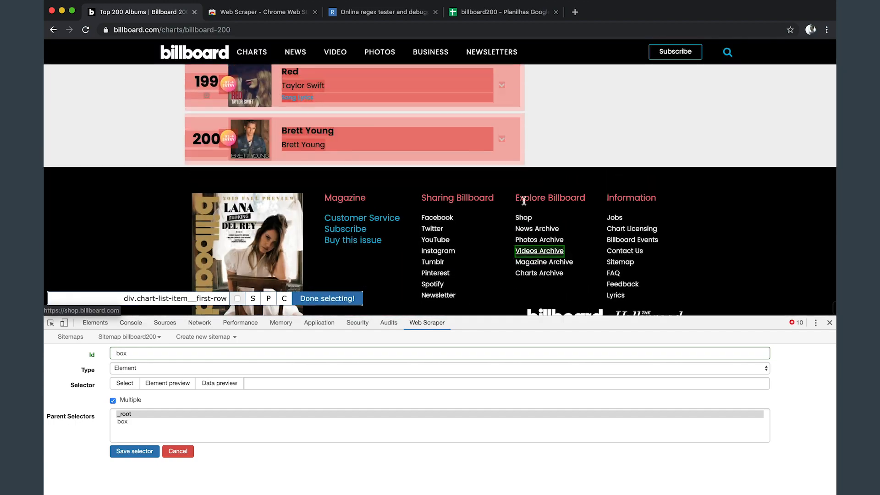
pyautogui.scroll(20, 524, 204)
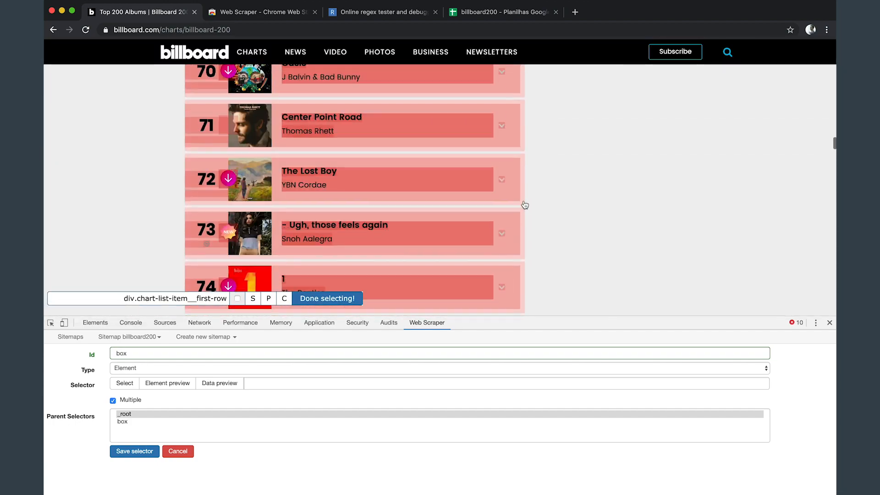
pyautogui.scroll(20, 524, 204)
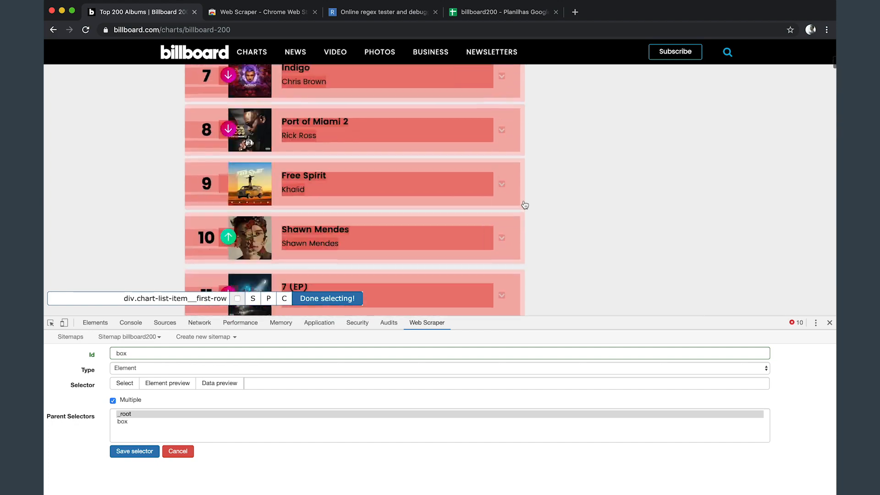
pyautogui.scroll(-6, 524, 205)
pyautogui.scroll(3, 524, 205)
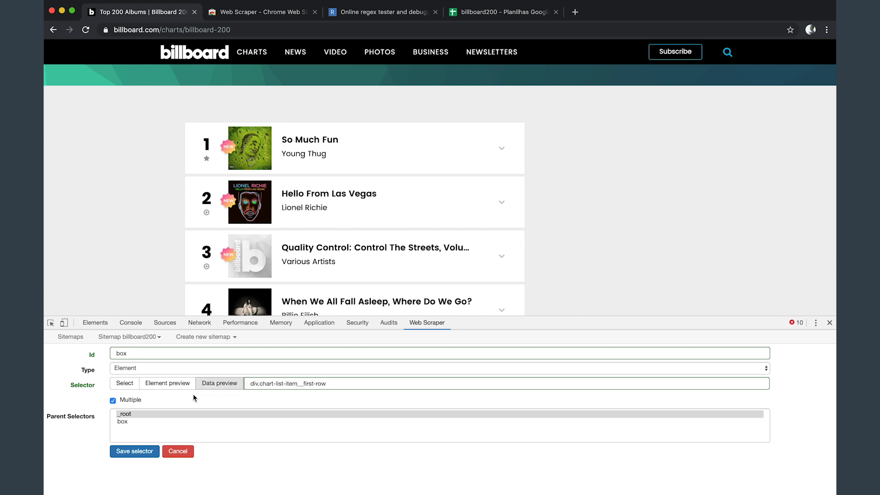
# Preview the box selector's data, close that preview and preview its matched elements on the page
pyautogui.click(219, 383)
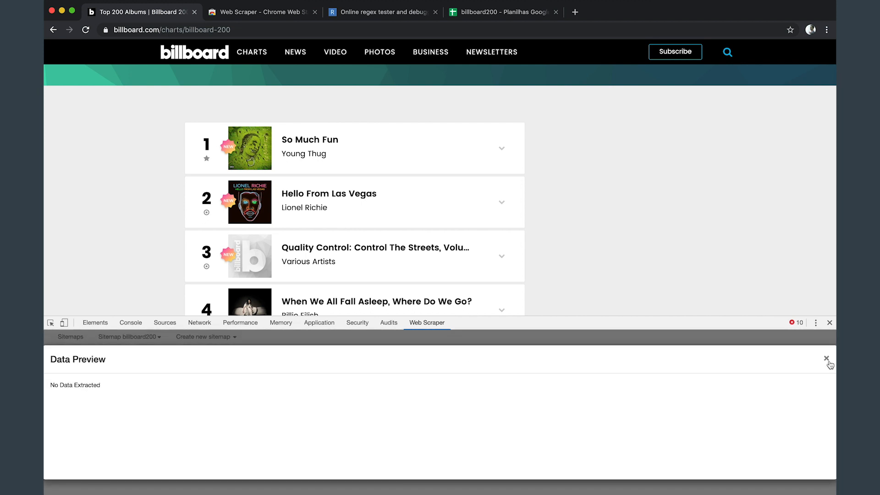
pyautogui.click(826, 359)
pyautogui.click(167, 385)
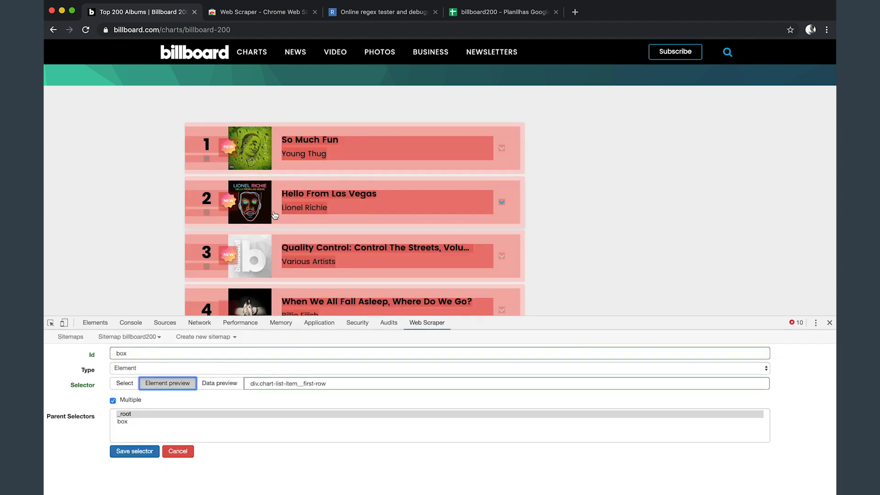
# Check the matched-element highlighting on the album rows and save the box selector
pyautogui.scroll(-10, 272, 229)
pyautogui.scroll(12, 272, 229)
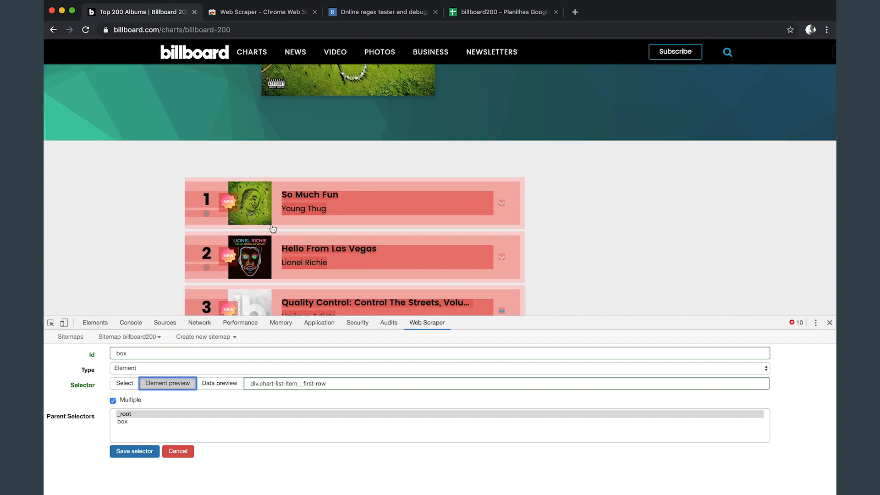
pyautogui.scroll(-1, 272, 228)
pyautogui.click(141, 452)
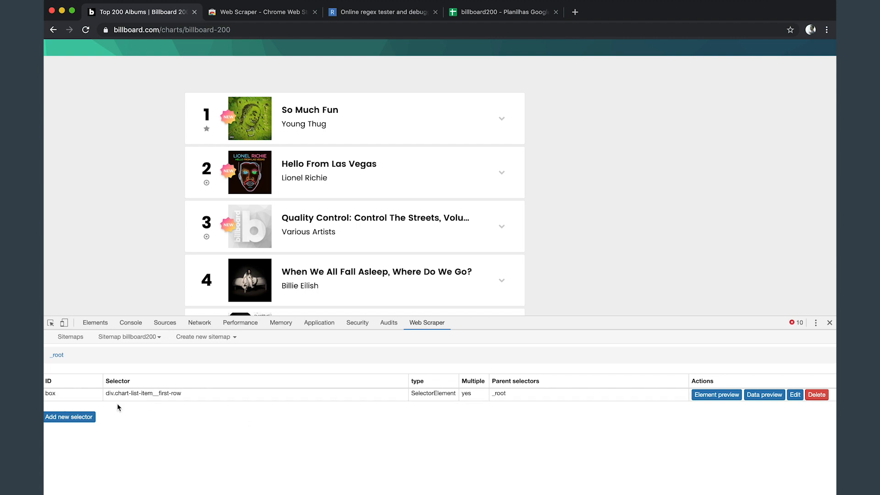
# Enter the box selector's level in the sitemap so that child selectors can be added inside it
pyautogui.click(259, 401)
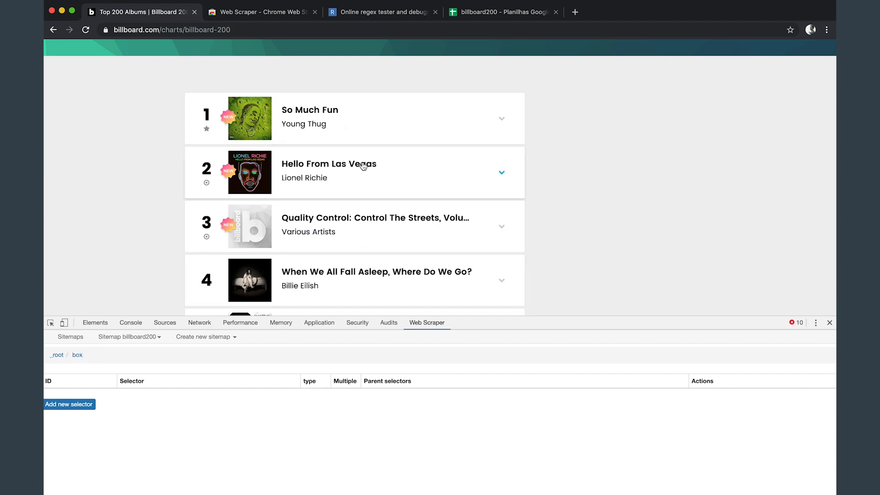
pyautogui.click(58, 356)
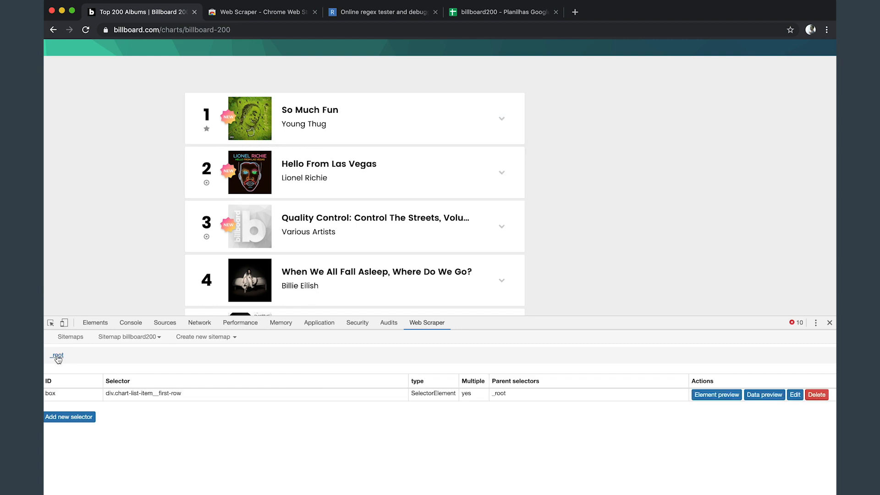
pyautogui.click(77, 397)
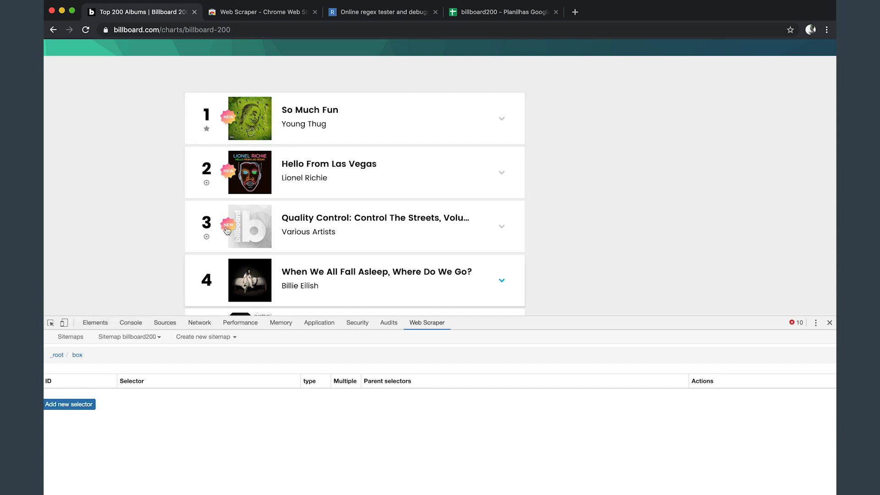
pyautogui.click(76, 409)
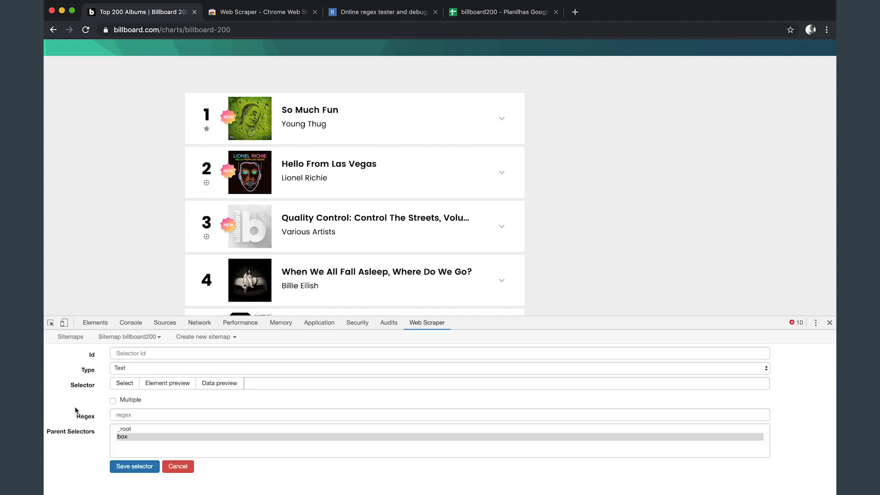
pyautogui.click(131, 354)
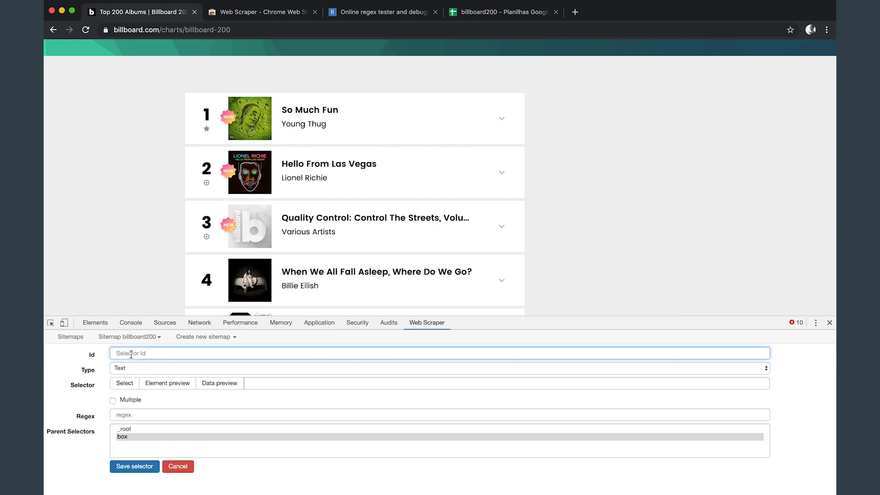
pyautogui.click(178, 466)
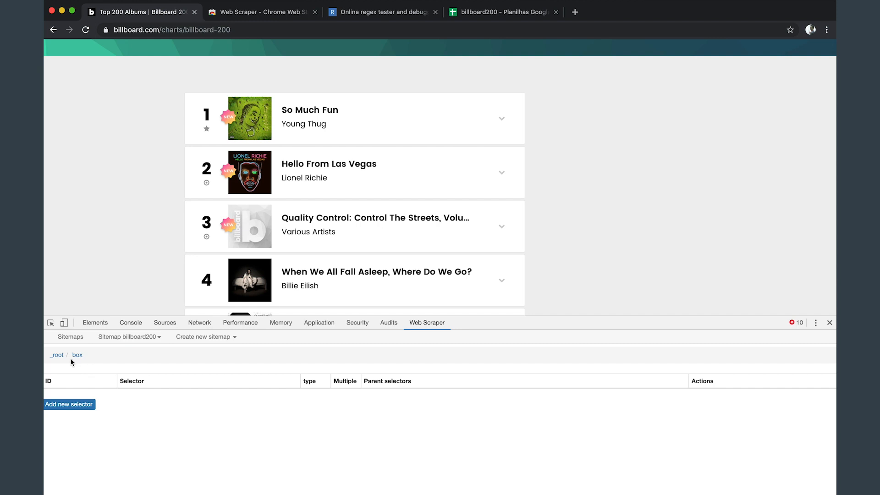
# Add a Text selector named song inside box and pick the first album's title, So Much Fun, as its span element
pyautogui.click(78, 405)
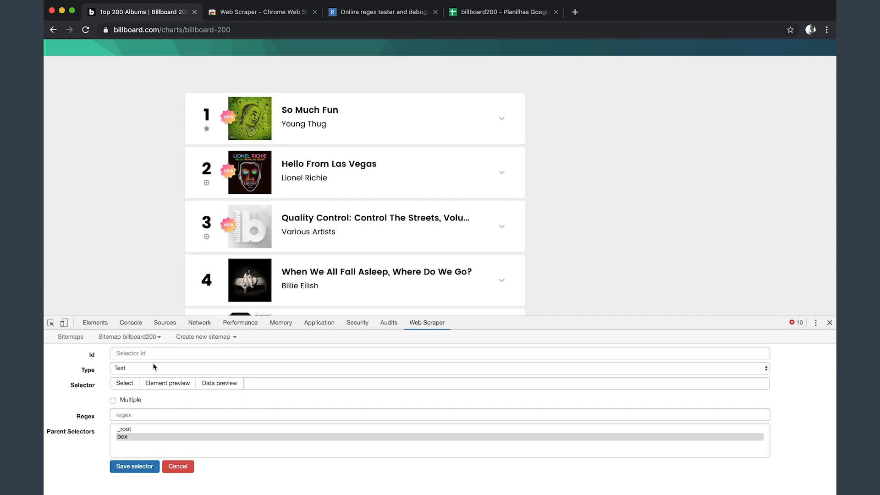
pyautogui.click(140, 354)
pyautogui.write('song')
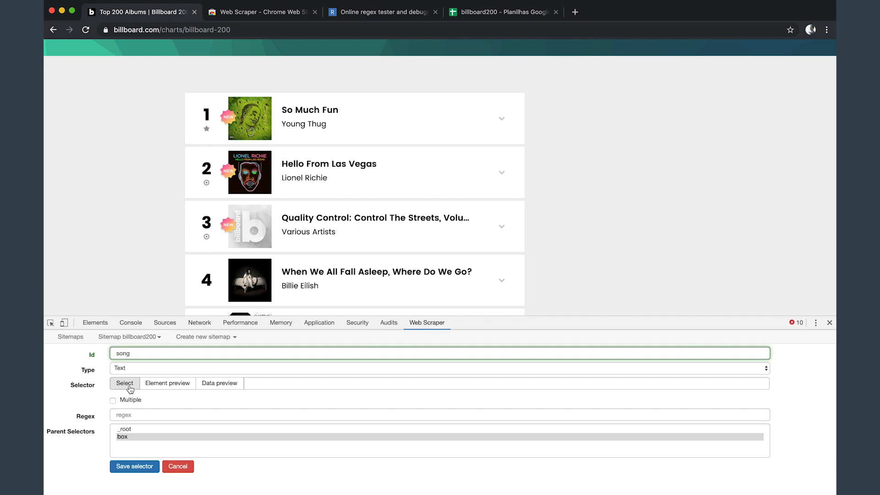
pyautogui.click(130, 388)
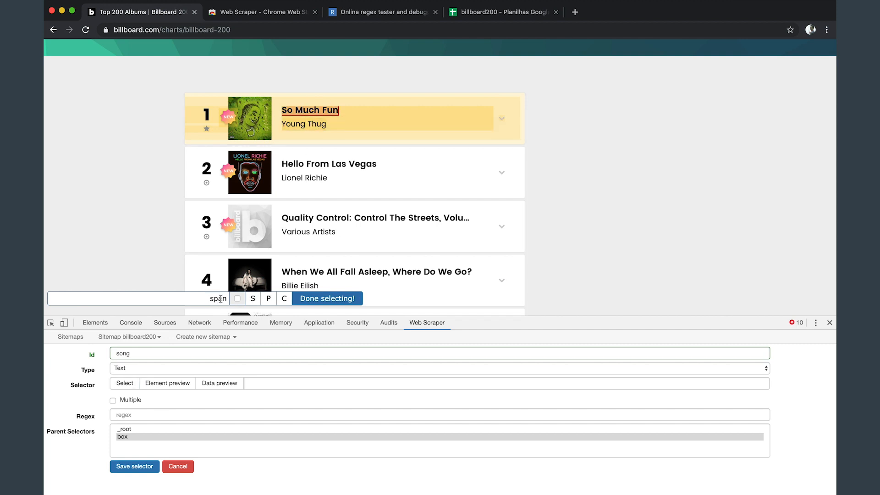
pyautogui.click(329, 299)
# Preview the titles captured by the song selector and save the selector
pyautogui.click(228, 383)
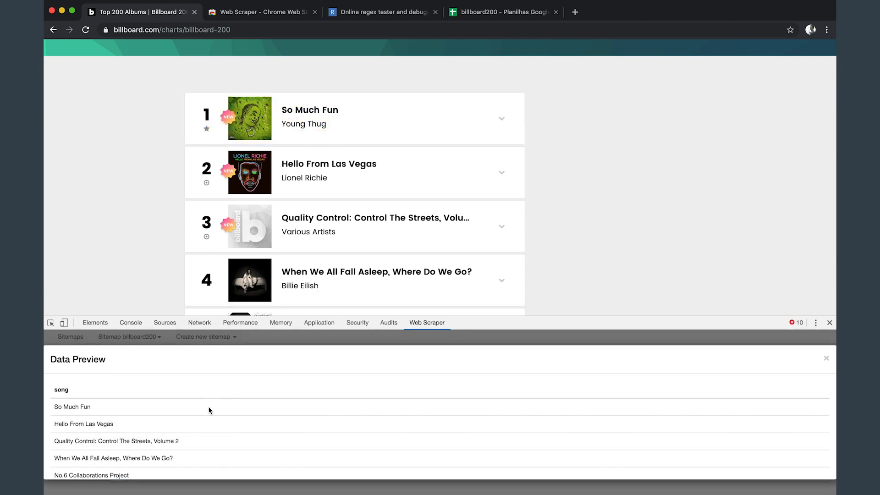
pyautogui.scroll(-20, 206, 429)
pyautogui.scroll(20, 206, 429)
pyautogui.click(825, 358)
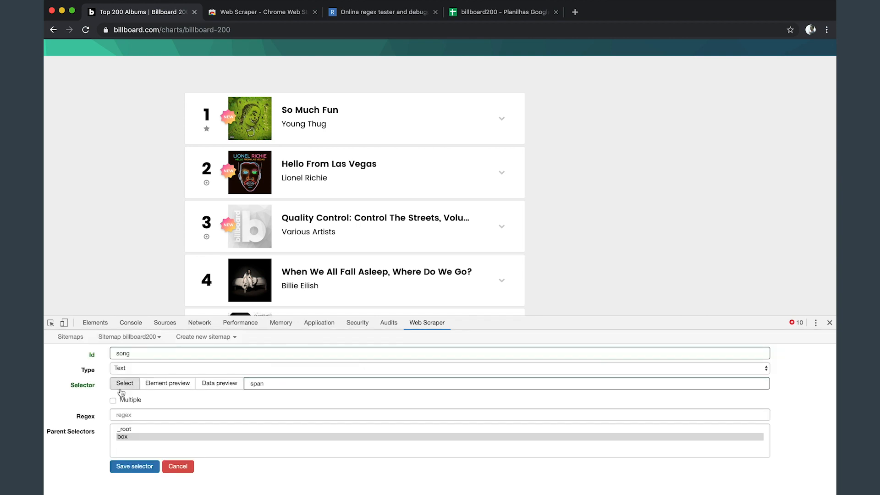
pyautogui.click(134, 466)
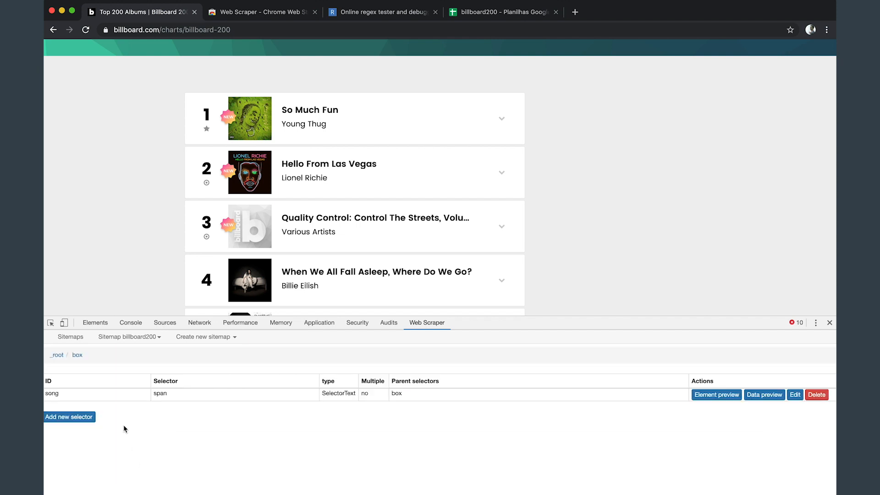
# Add a Text selector named artist inside box and pick the artist name in the first album row as its element
pyautogui.click(68, 417)
pyautogui.click(134, 355)
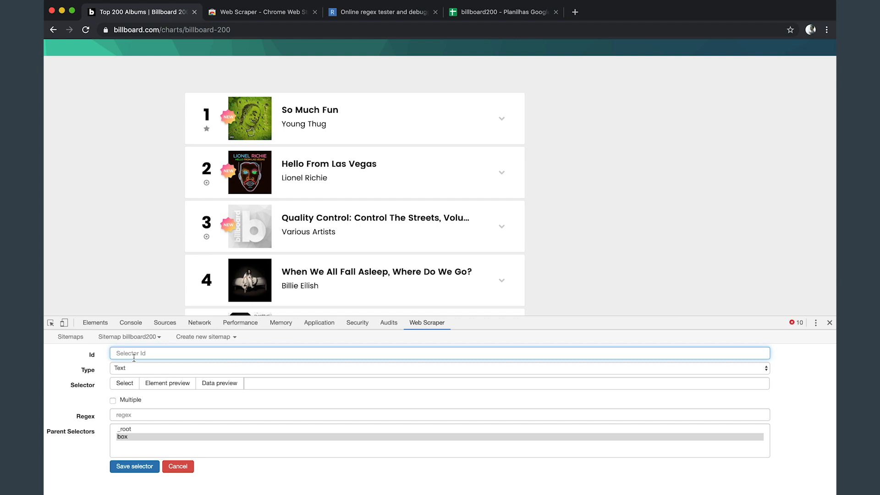
pyautogui.write('ar')
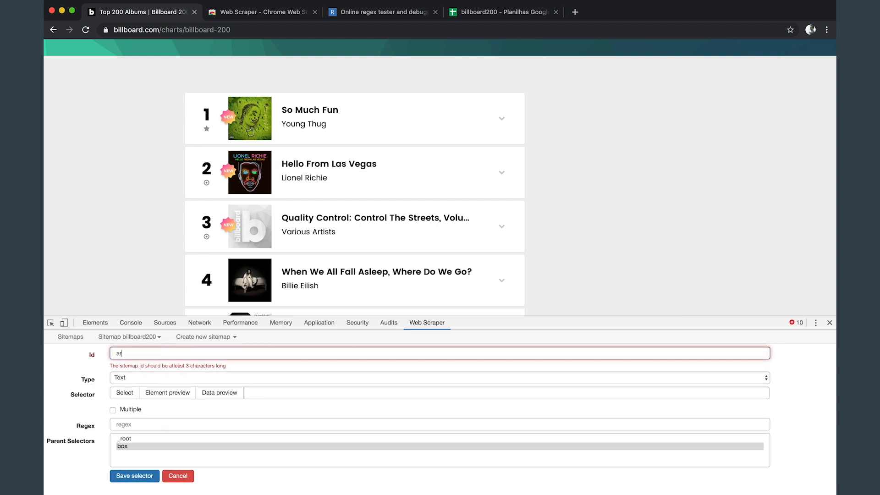
pyautogui.write('tist')
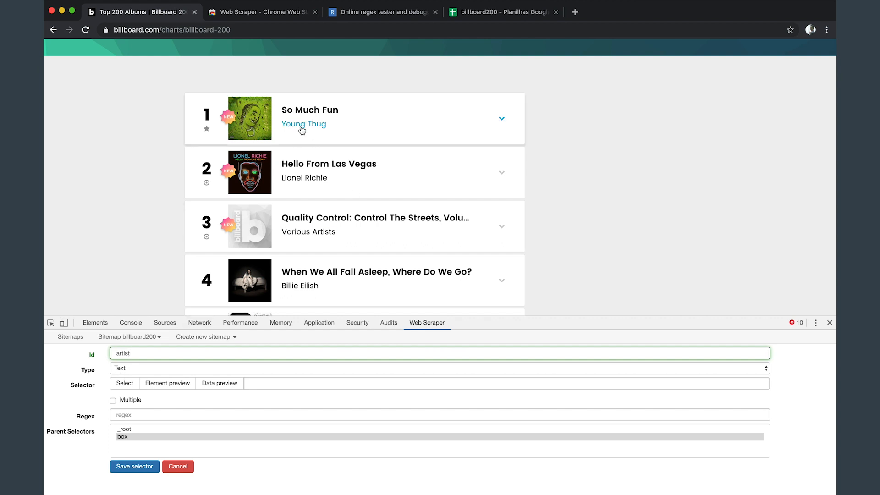
pyautogui.click(125, 382)
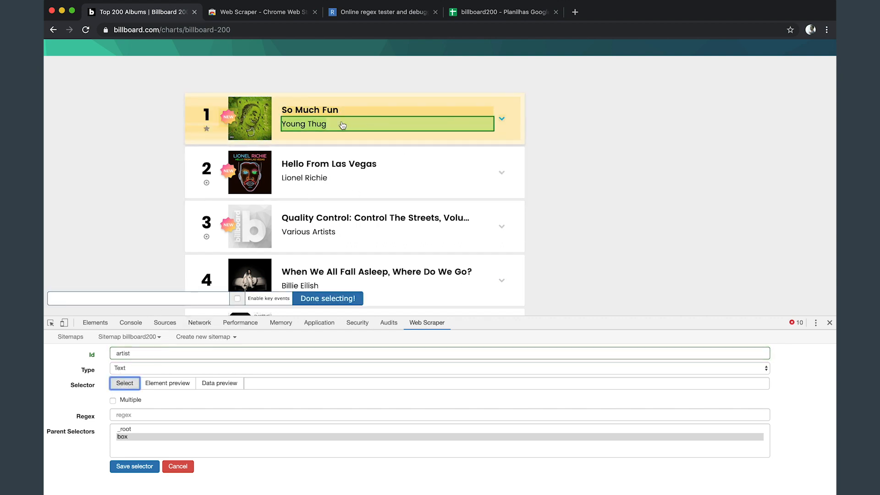
pyautogui.click(301, 127)
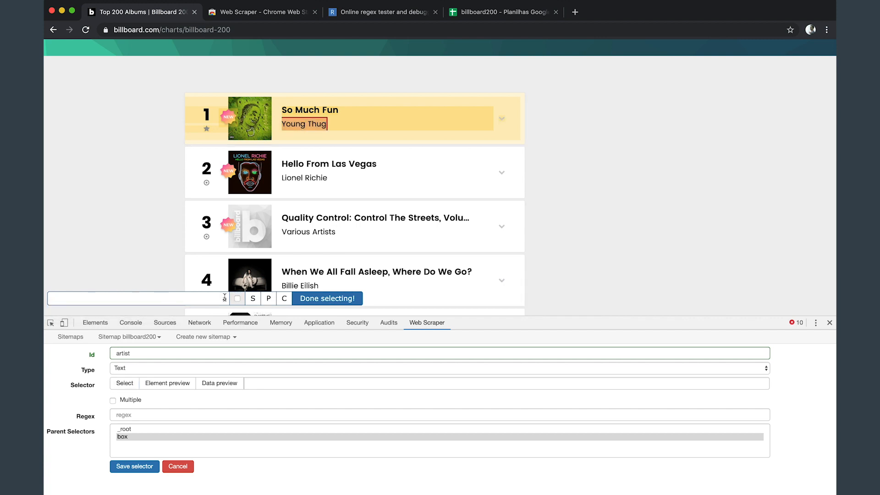
pyautogui.click(325, 299)
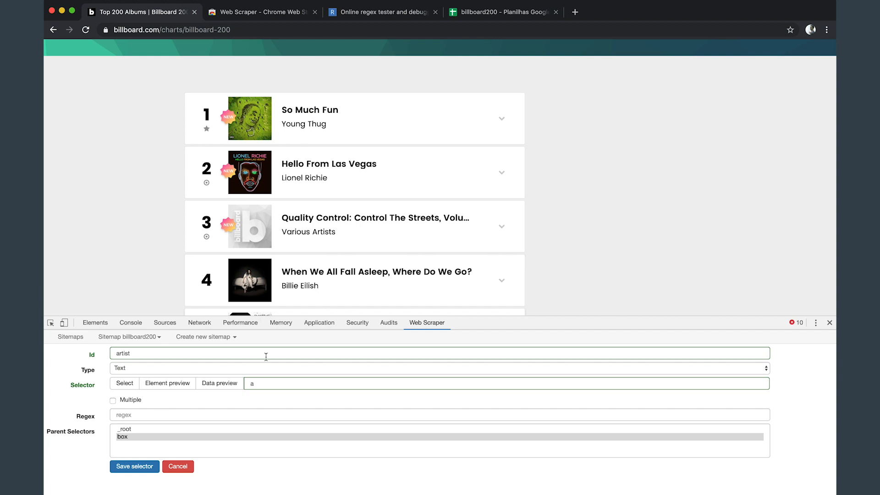
# Preview the names captured by the artist selector and save the selector
pyautogui.click(219, 384)
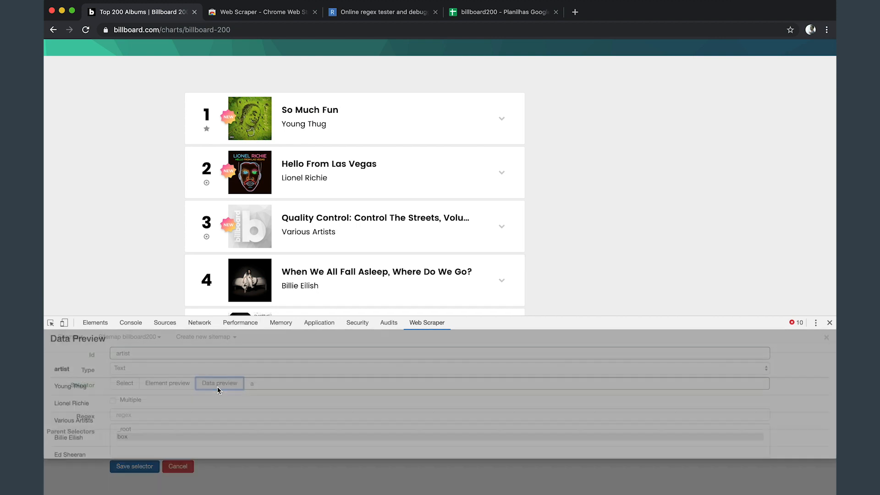
pyautogui.scroll(-15, 220, 419)
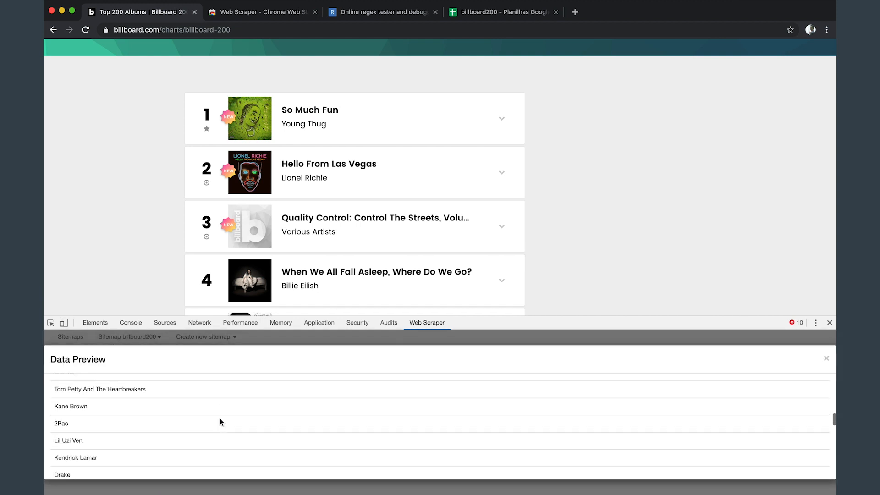
pyautogui.scroll(5, 218, 418)
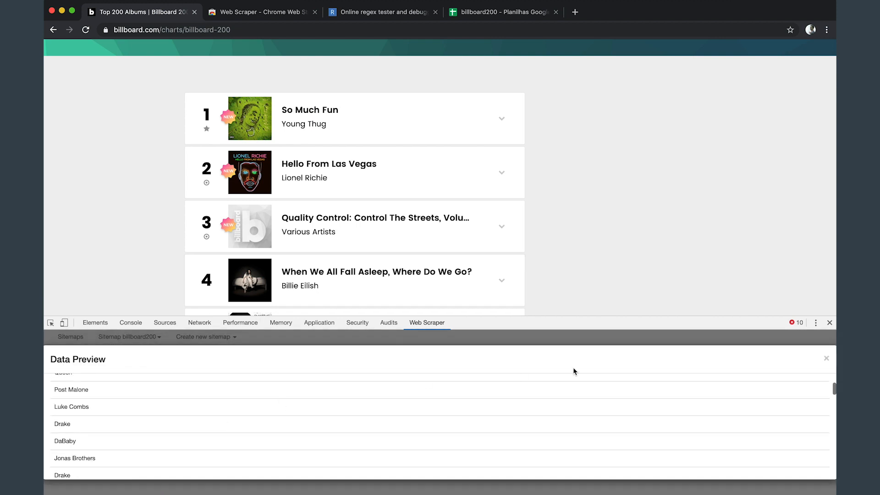
pyautogui.click(826, 358)
pyautogui.click(134, 466)
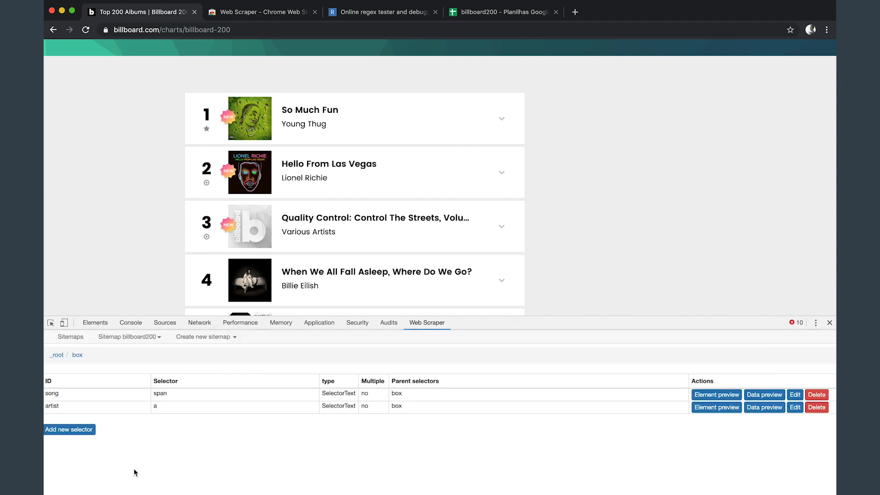
# Add and save a Text selector named position inside box that targets the first album's rank number, div.chart-list-item__rank
pyautogui.click(68, 430)
pyautogui.click(133, 354)
pyautogui.write('position')
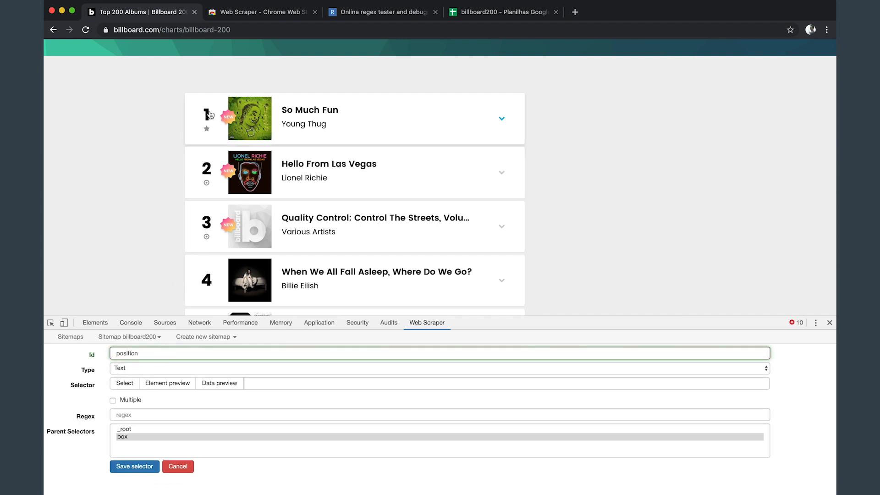
pyautogui.click(124, 383)
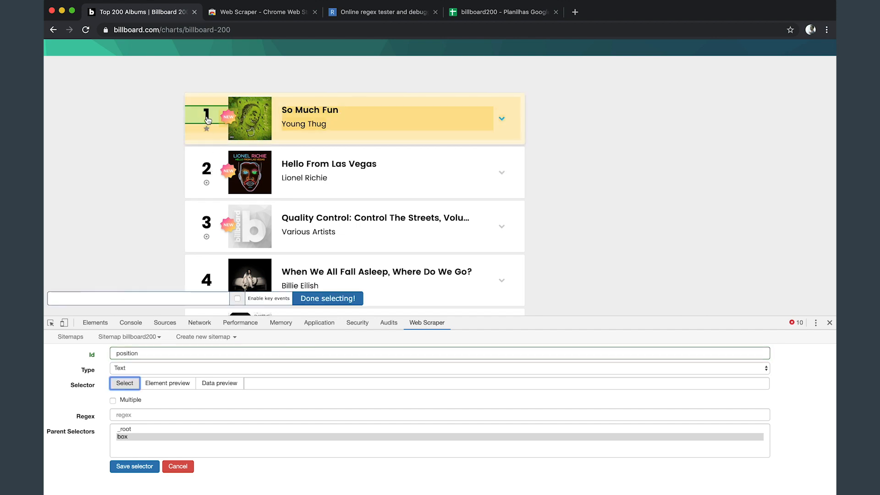
pyautogui.click(207, 120)
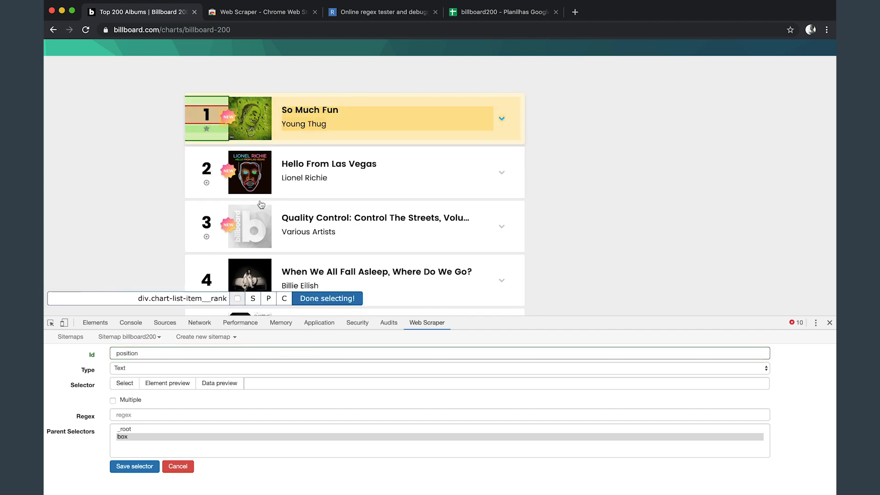
pyautogui.click(320, 299)
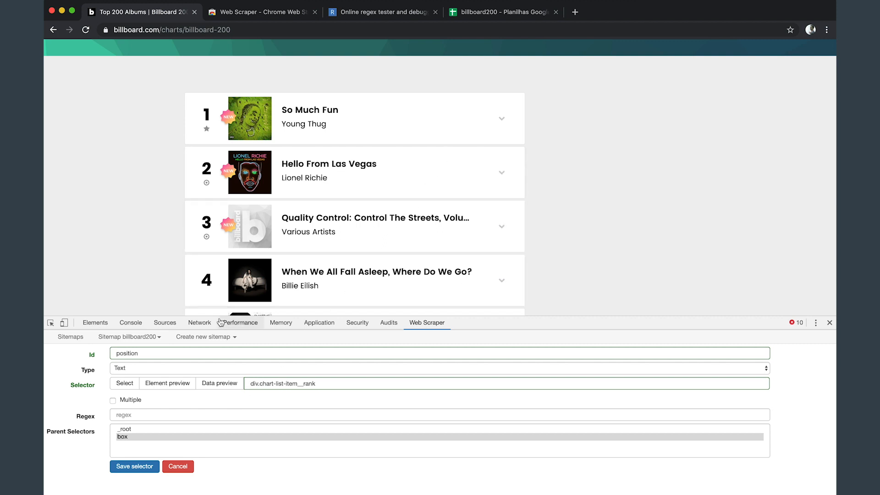
pyautogui.click(125, 383)
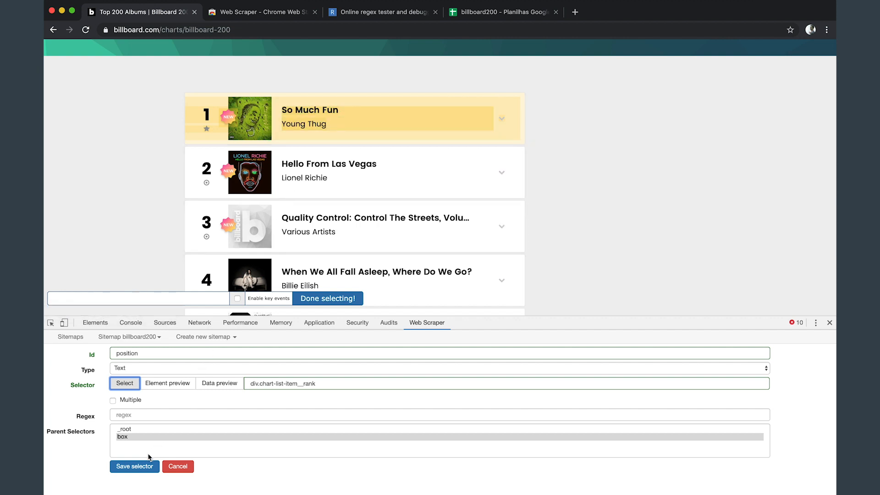
pyautogui.click(138, 467)
# Add and save an Image selector named image inside box that targets the first album's cover, img.chart-list-item__image
pyautogui.click(77, 443)
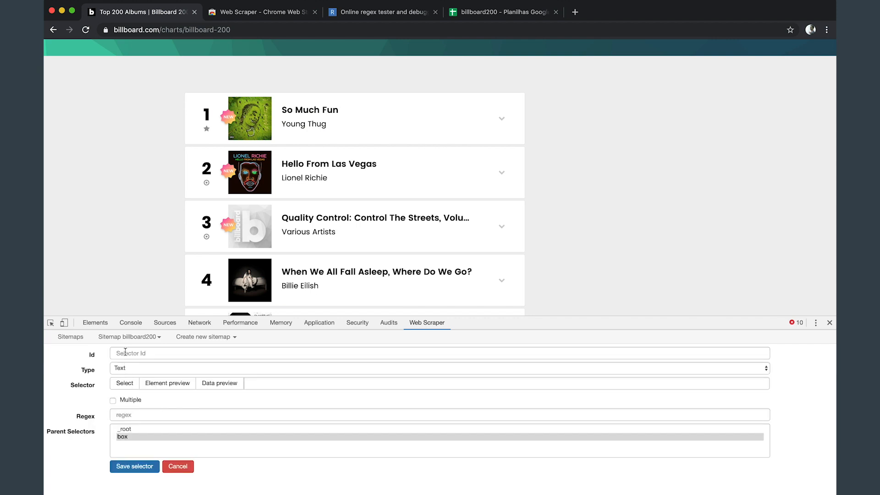
pyautogui.click(126, 367)
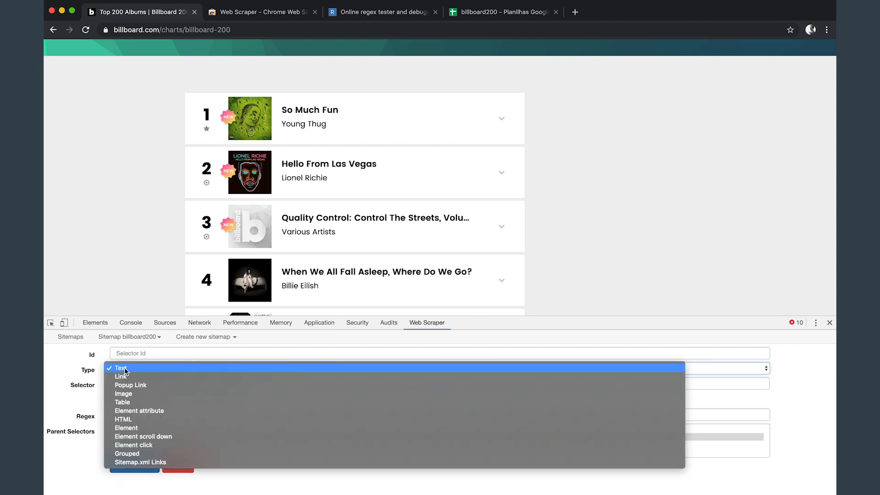
pyautogui.click(133, 395)
pyautogui.click(129, 354)
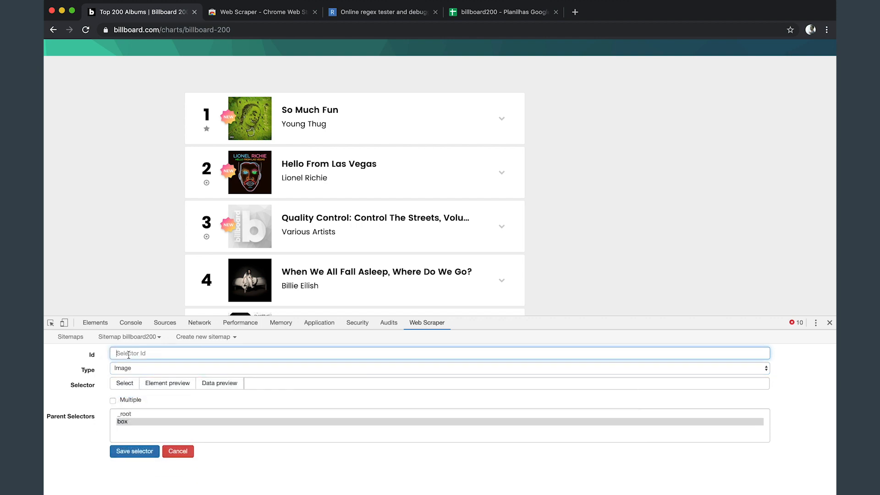
pyautogui.write('image')
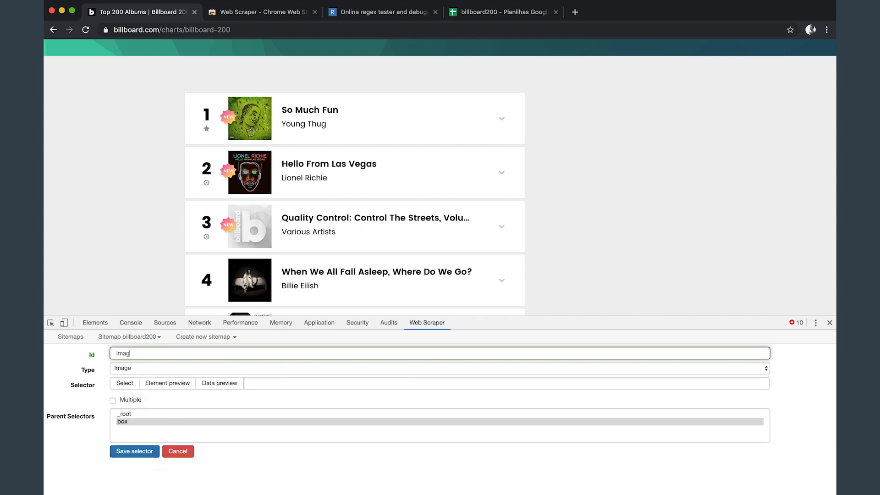
pyautogui.click(125, 383)
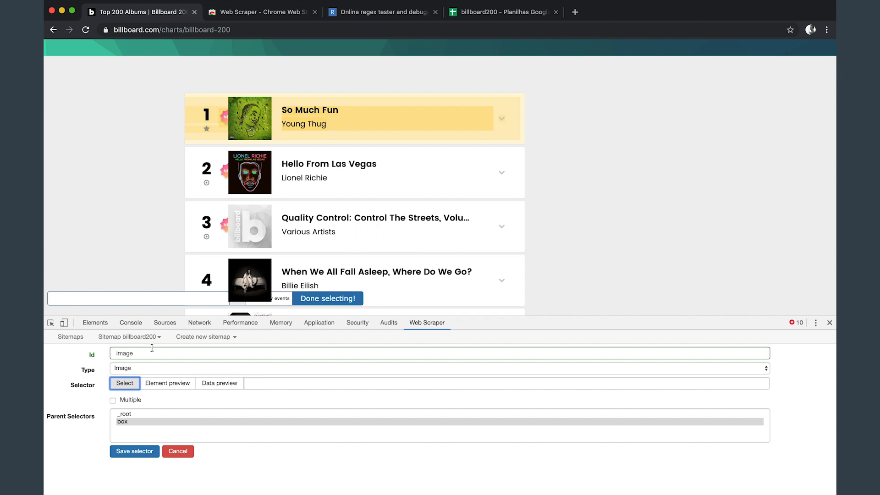
pyautogui.click(258, 128)
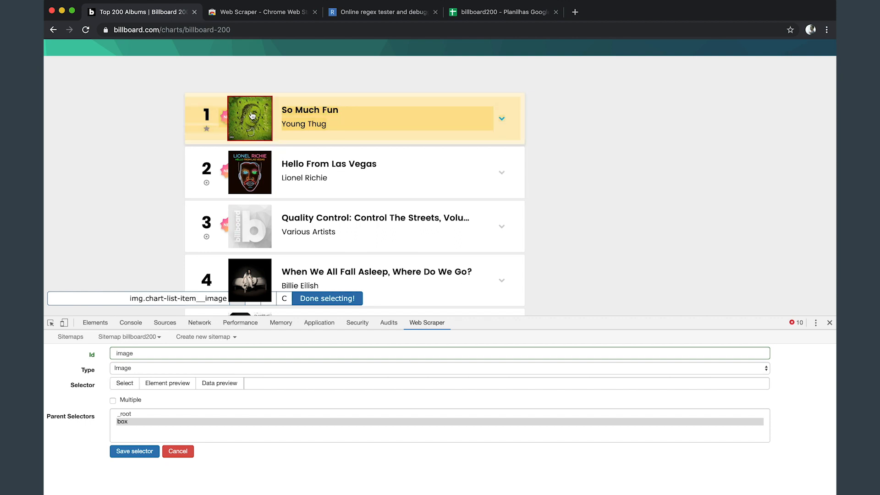
pyautogui.click(335, 298)
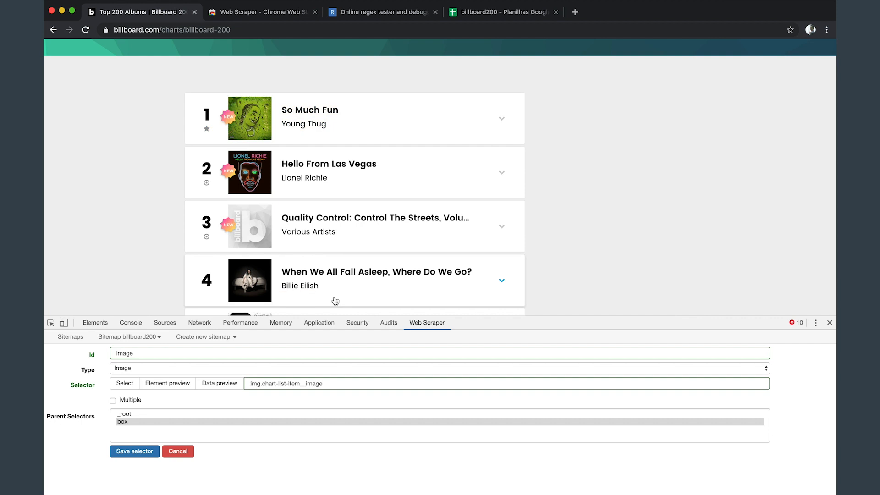
pyautogui.click(137, 451)
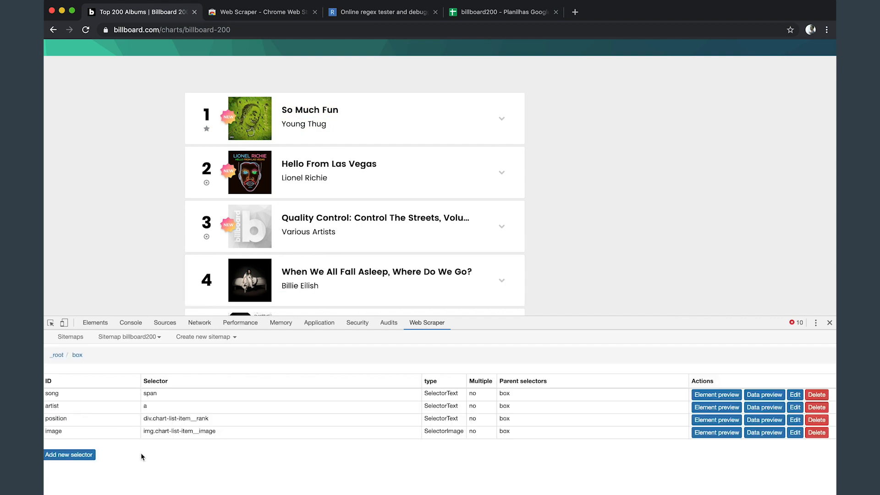
# Preview the box selector's data from _root and review the song, artist, position and image values across the rows
pyautogui.click(58, 356)
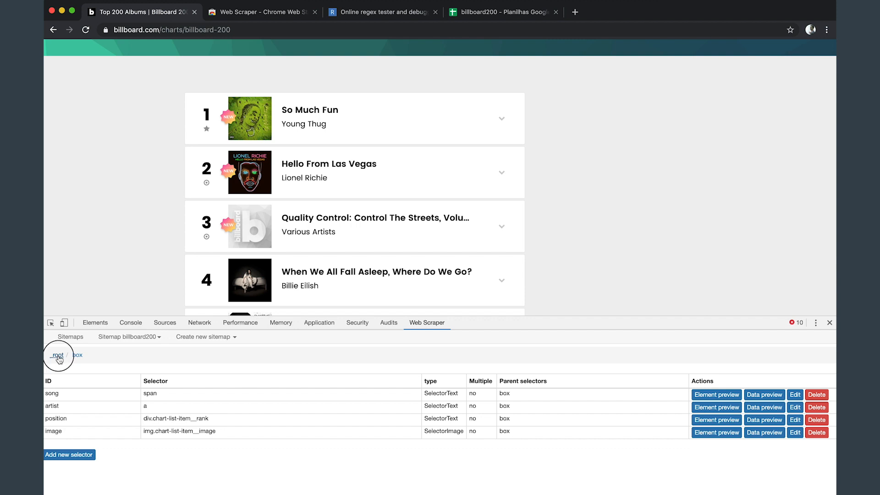
pyautogui.click(770, 397)
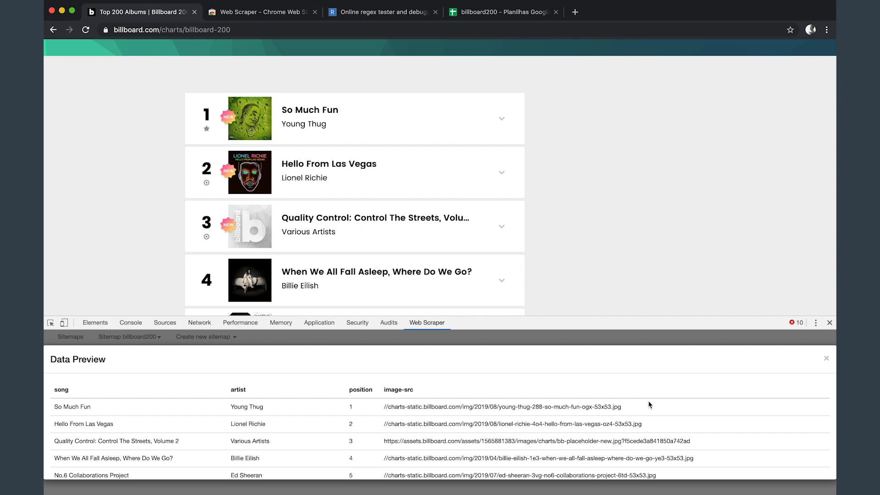
pyautogui.scroll(-10, 648, 405)
pyautogui.scroll(10, 649, 405)
pyautogui.scroll(-15, 433, 433)
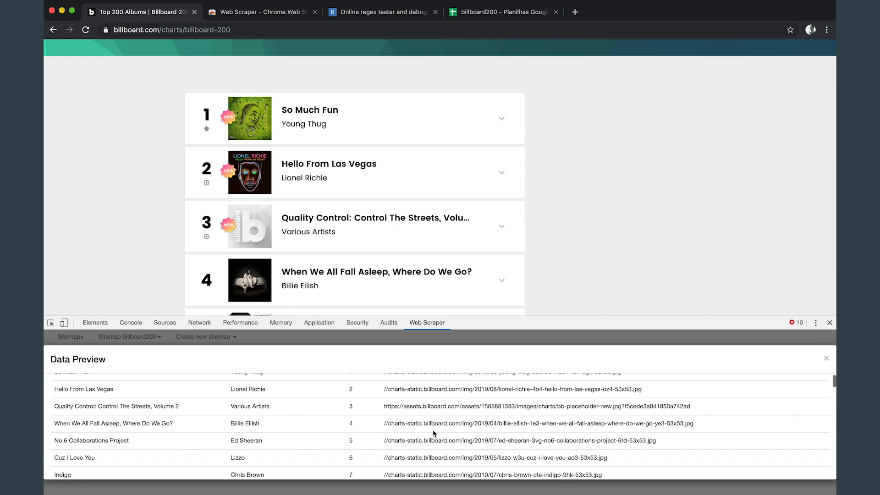
pyautogui.scroll(-15, 432, 430)
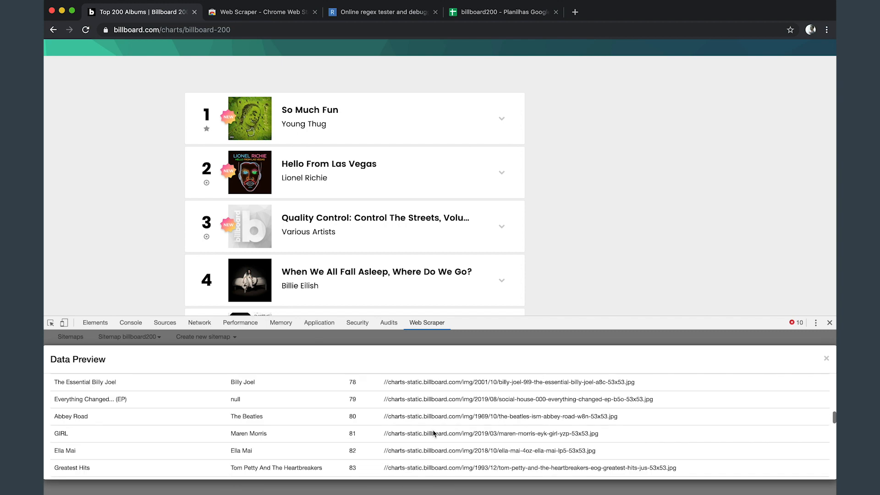
pyautogui.scroll(20, 433, 430)
pyautogui.scroll(3, 433, 431)
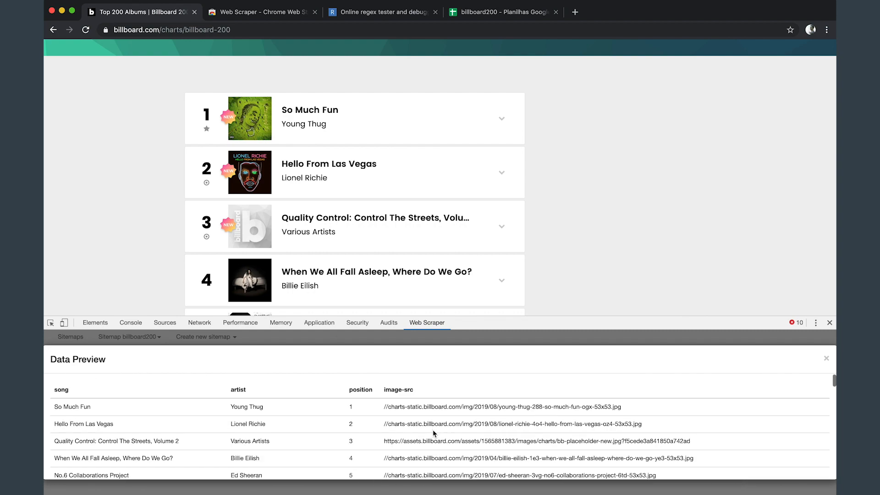
pyautogui.scroll(-2, 433, 433)
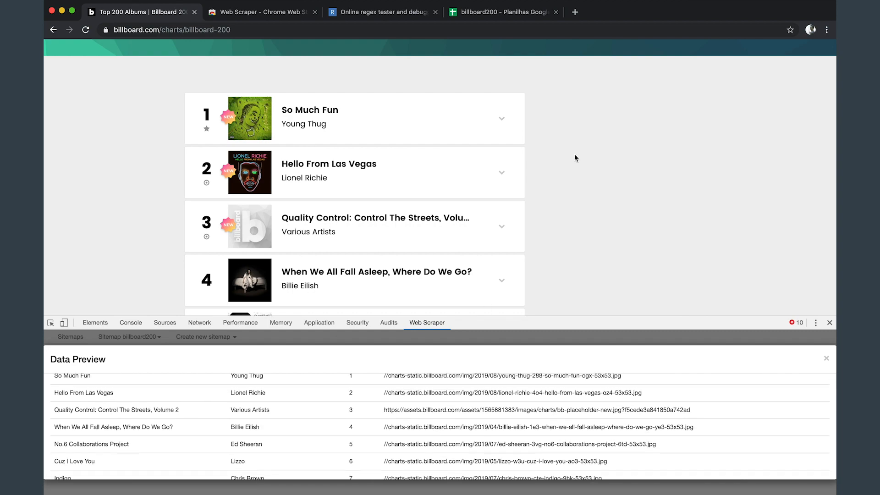
pyautogui.scroll(10, 576, 157)
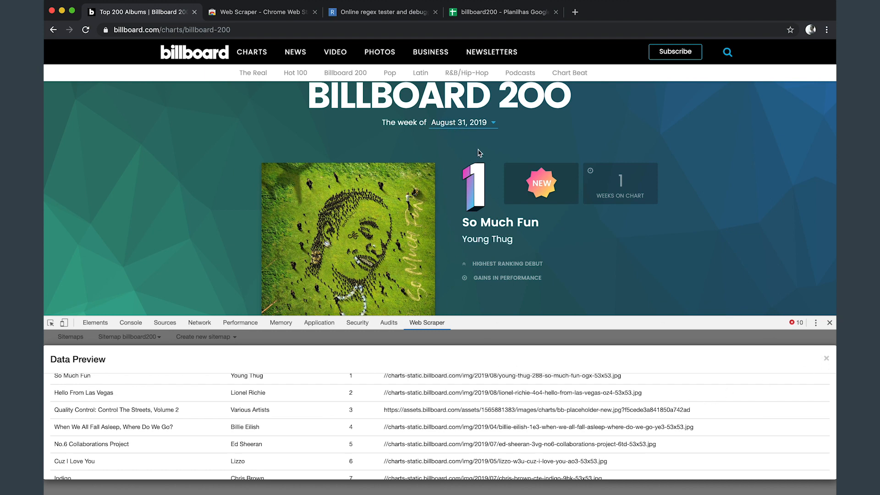
pyautogui.scroll(2, 744, 403)
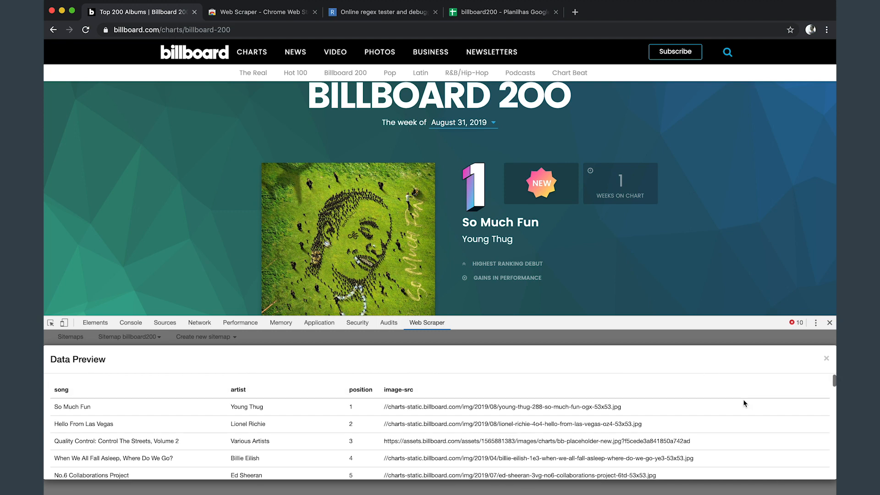
pyautogui.click(826, 358)
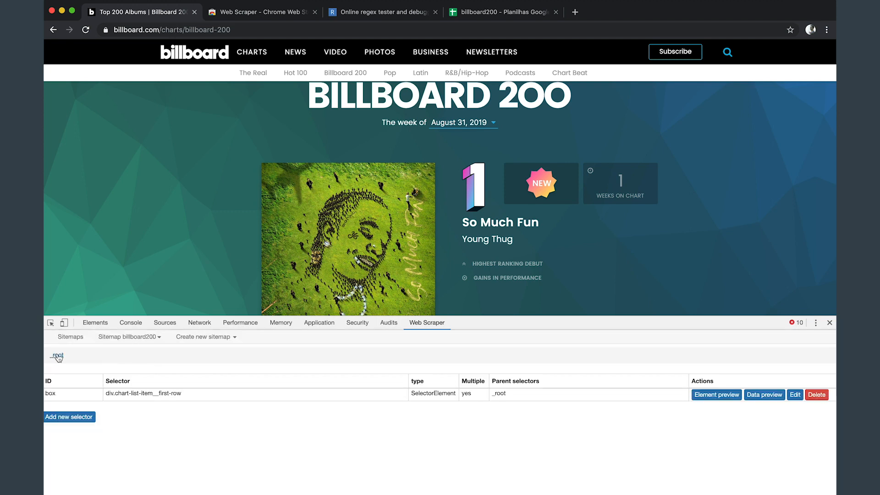
# Add a Text selector named date under _root and pick the chart's week line, div.chart-detail-header__select-date, as its element
pyautogui.click(64, 394)
pyautogui.click(58, 355)
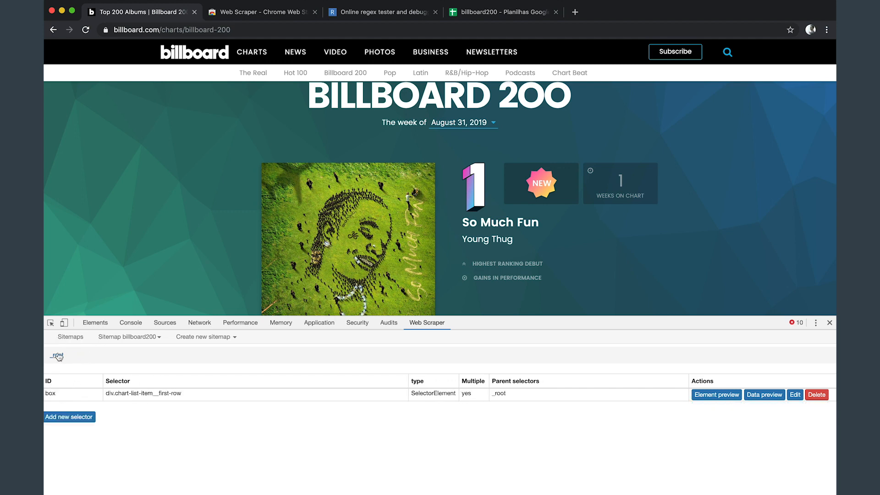
pyautogui.click(79, 417)
pyautogui.click(127, 353)
pyautogui.write('date')
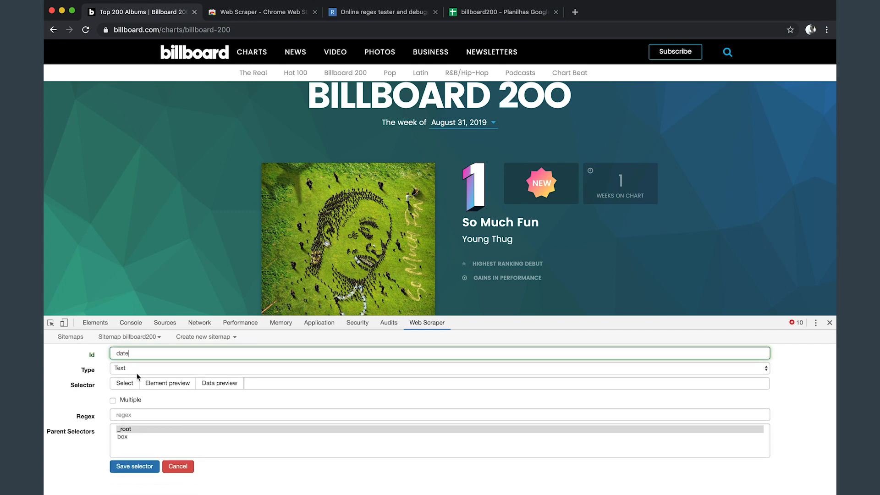
pyautogui.click(126, 386)
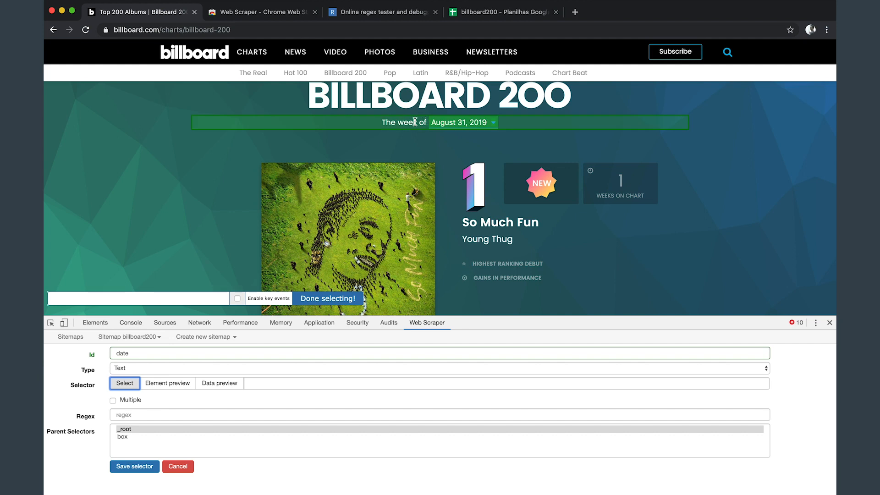
pyautogui.click(415, 122)
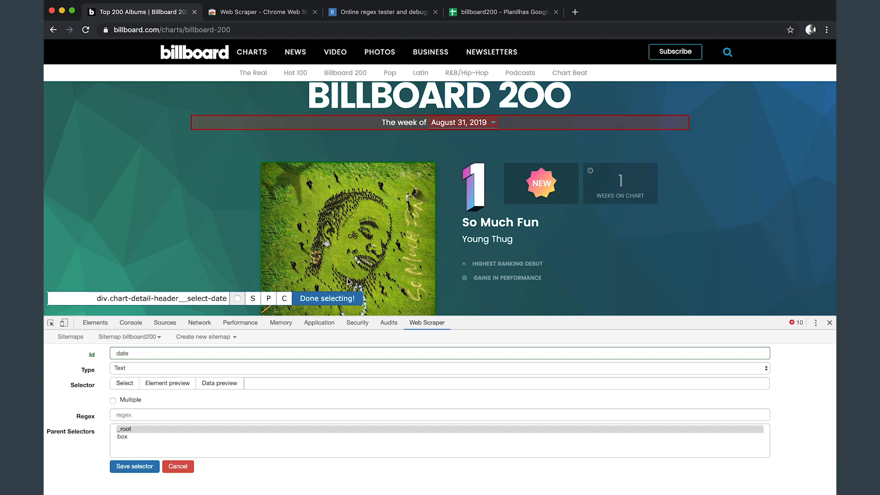
pyautogui.click(322, 303)
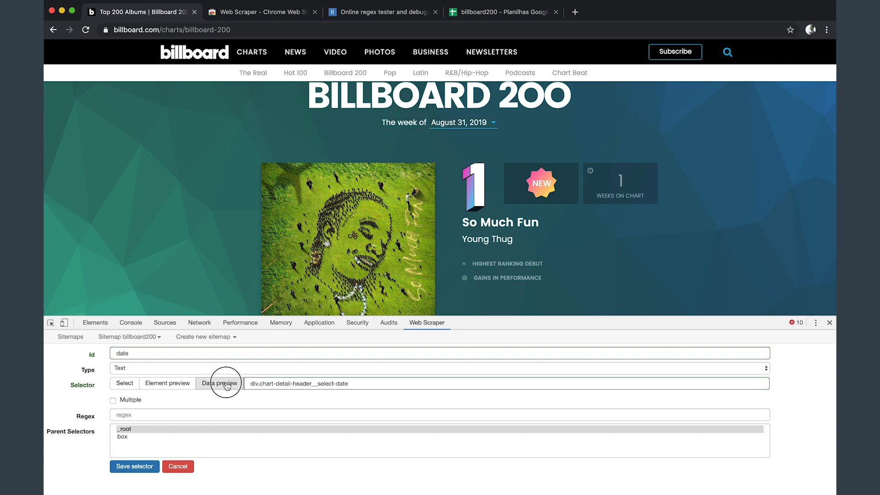
# Preview the date selector's data and highlight the date portion within the captured text
pyautogui.click(227, 386)
pyautogui.moveTo(270, 410); pyautogui.dragTo(55, 407)
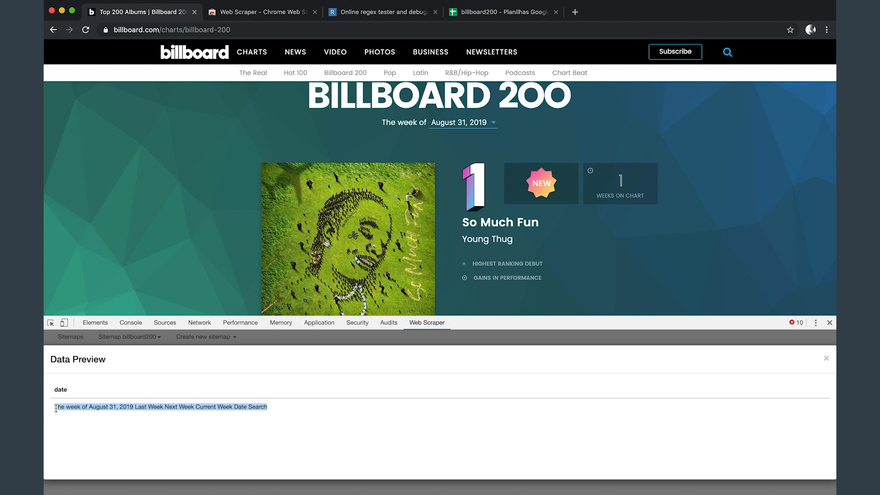
pyautogui.click(90, 407)
pyautogui.moveTo(89, 406)
pyautogui.mouseDown()
pyautogui.moveTo(130, 406)
pyautogui.moveTo(90, 409)
pyautogui.mouseUp()
pyautogui.click(120, 409)
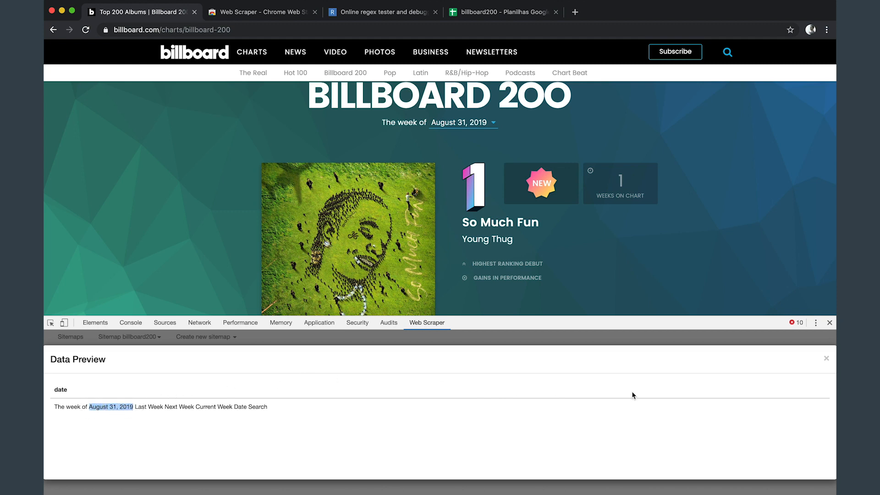
pyautogui.click(826, 361)
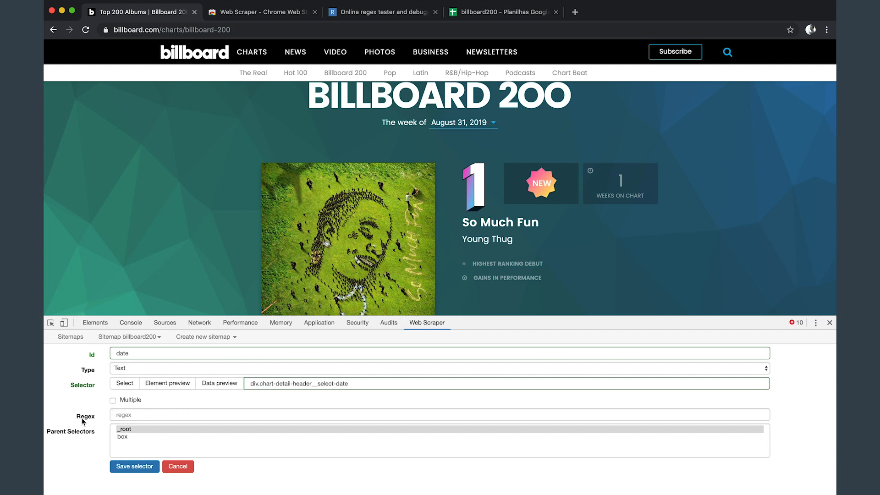
# Preview the date selector's data again and select the entire captured line
pyautogui.click(144, 414)
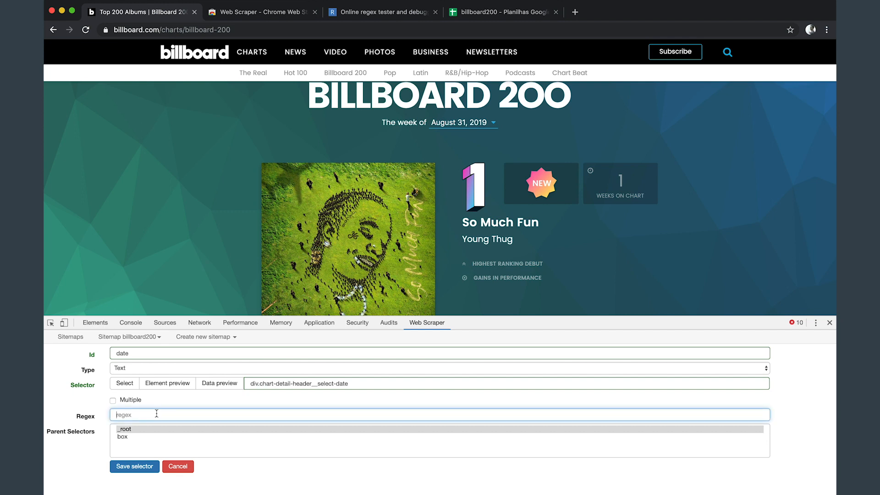
pyautogui.click(219, 383)
pyautogui.doubleClick(139, 406)
pyautogui.tripleClick(139, 406)
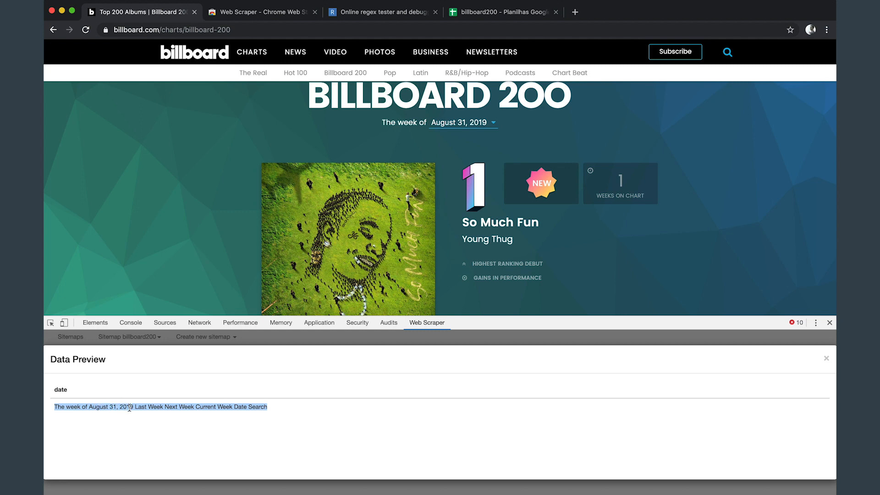
pyautogui.click(823, 358)
# Switch to the regex101 tab and examine how the pattern \w+ \d+, \d{4} matches the date in the test string
pyautogui.click(375, 16)
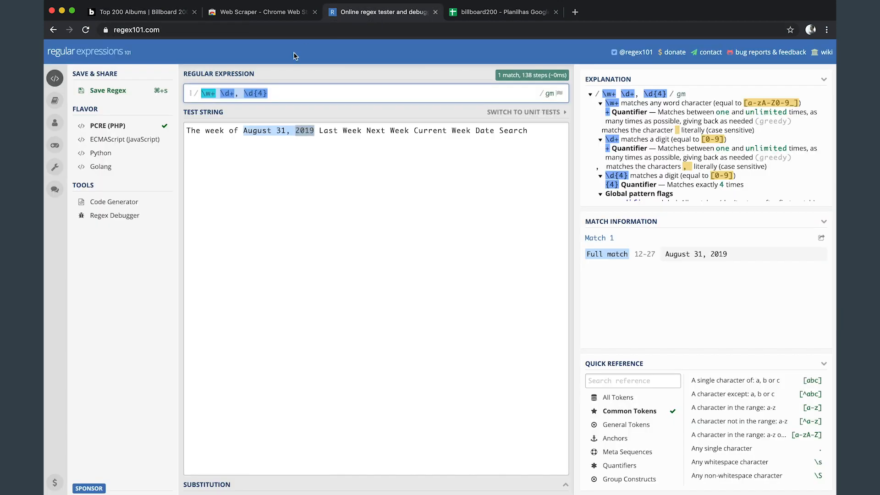
pyautogui.click(326, 145)
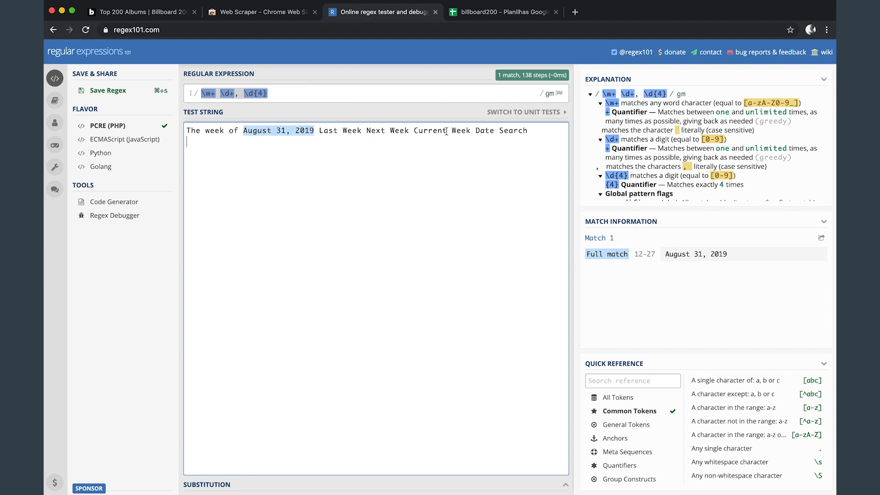
pyautogui.click(303, 93)
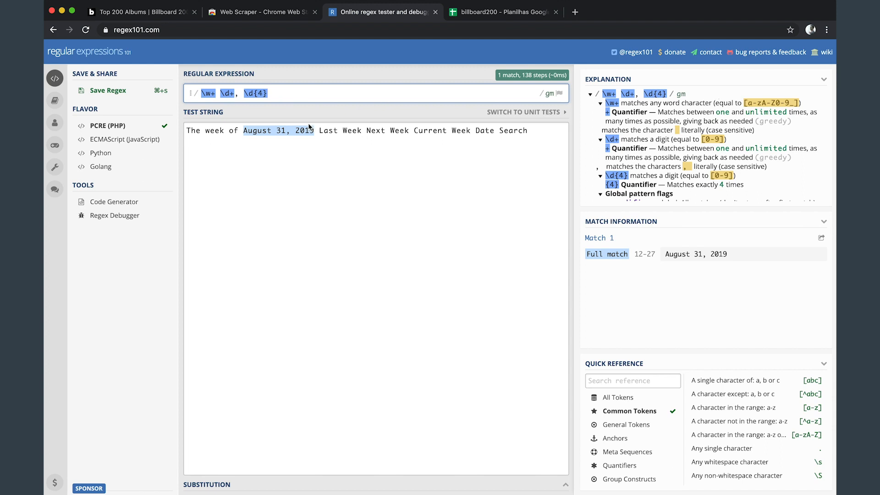
pyautogui.moveTo(246, 126)
pyautogui.moveTo(219, 94)
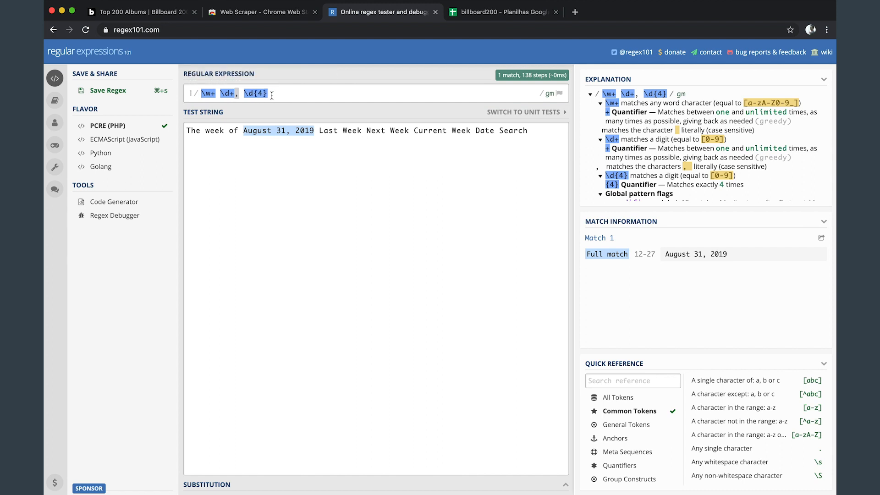
# Copy the regex101 pattern into the date selector's Regex as \w+ \d+, \d{4} in Web Scraper and preview its data
pyautogui.click(272, 95)
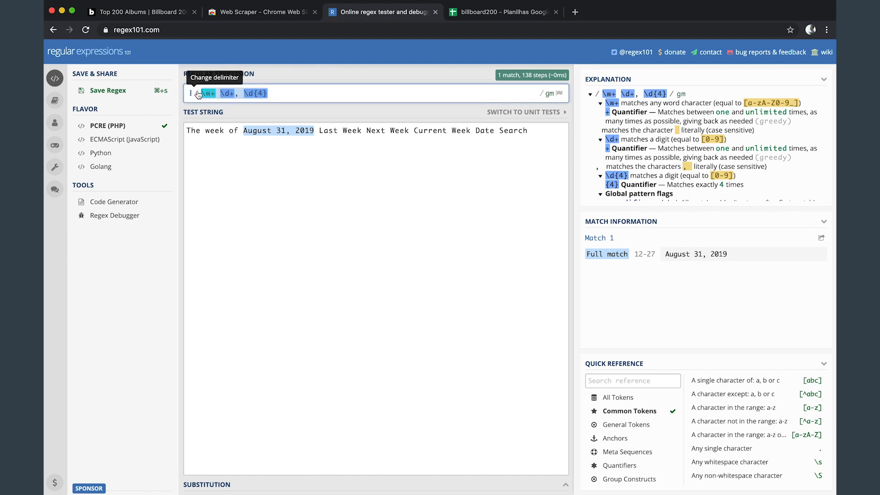
pyautogui.click(143, 11)
pyautogui.click(137, 413)
pyautogui.write('\\w+ \\d+, \\d{4}')
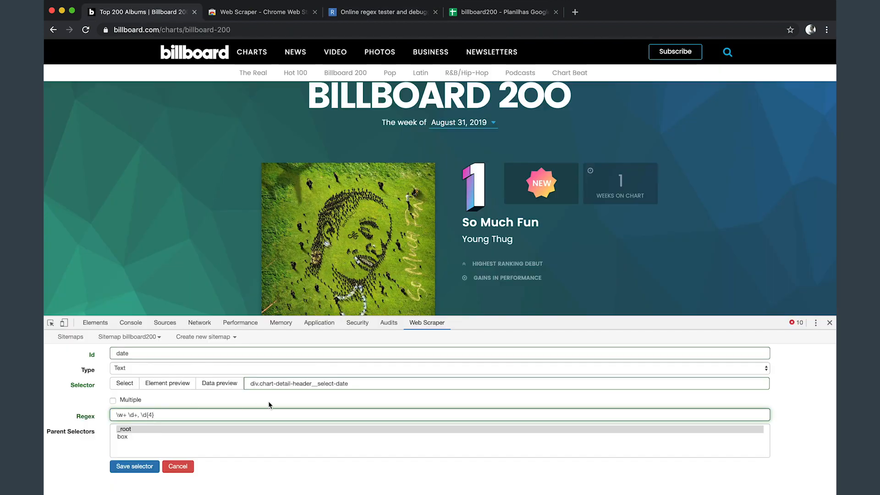
pyautogui.click(220, 384)
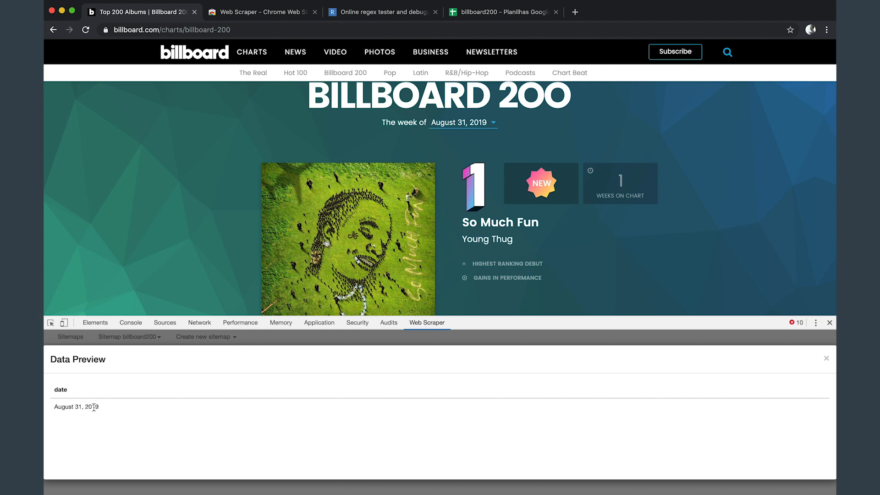
pyautogui.click(826, 359)
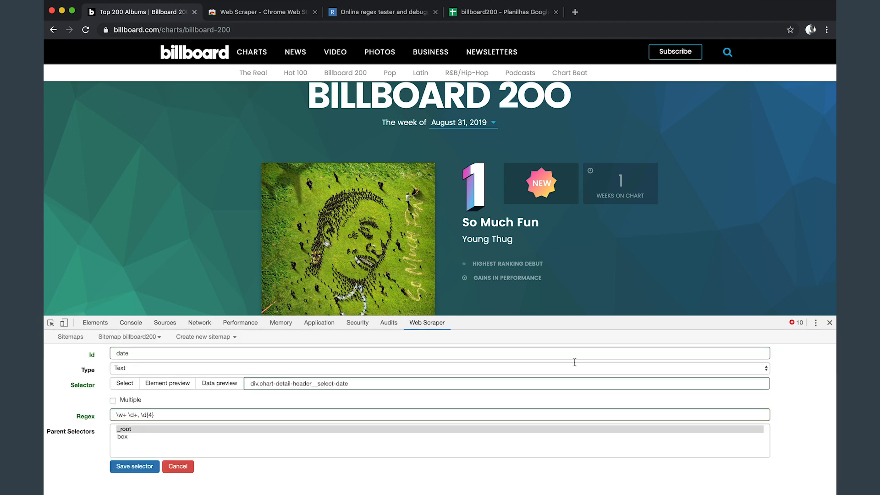
# Save the date selector, open the sitemap's selector graph and expand its _root and box nodes
pyautogui.click(136, 467)
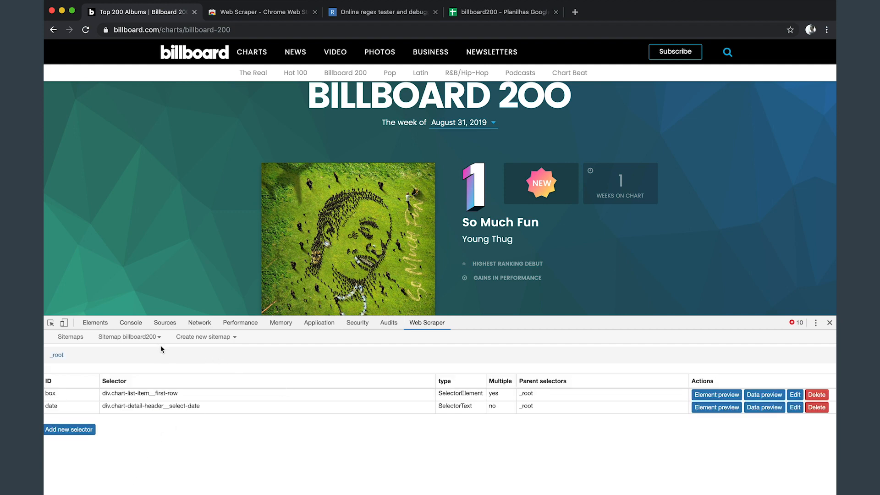
pyautogui.click(147, 339)
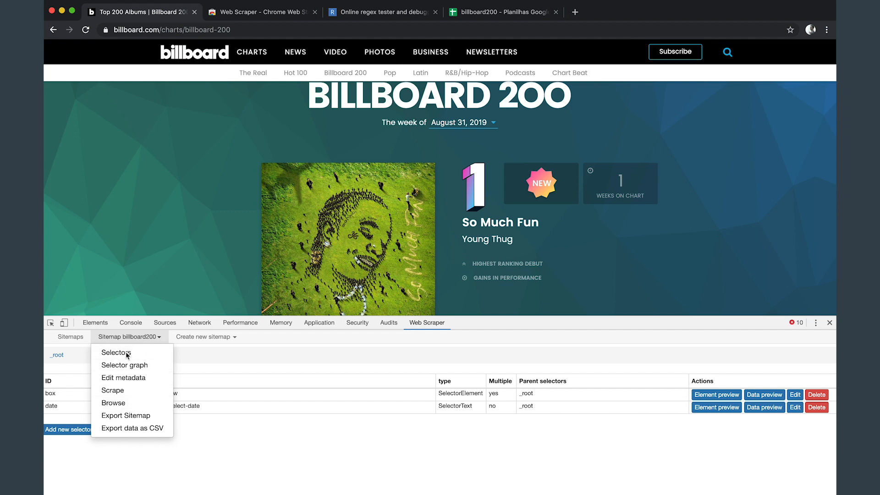
pyautogui.click(130, 365)
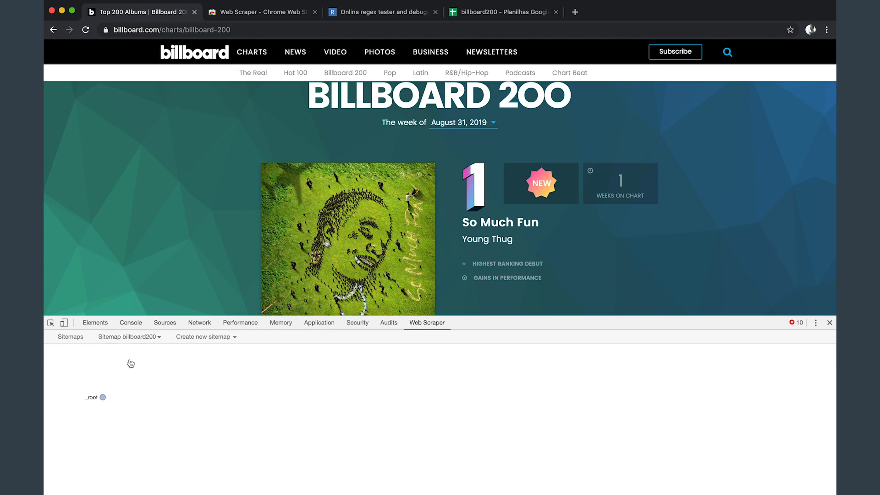
pyautogui.click(103, 398)
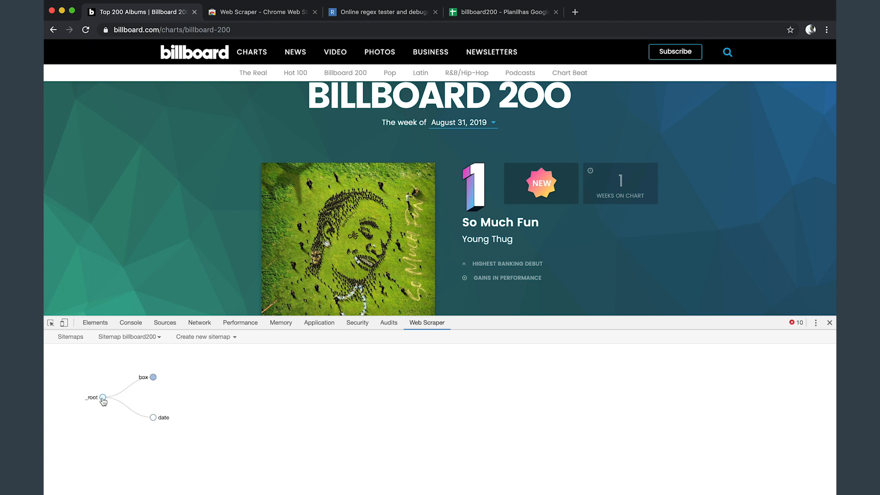
pyautogui.click(152, 377)
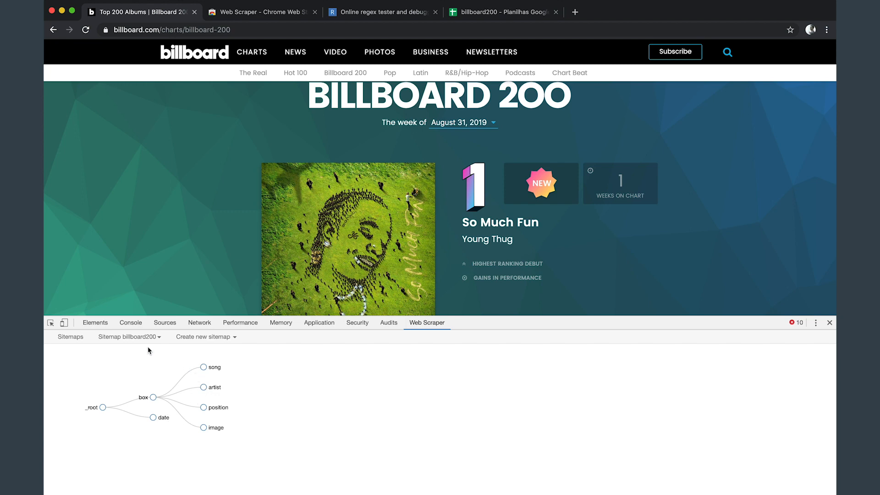
# View the billboard200 sitemap's metadata and select the sitemap name
pyautogui.click(128, 337)
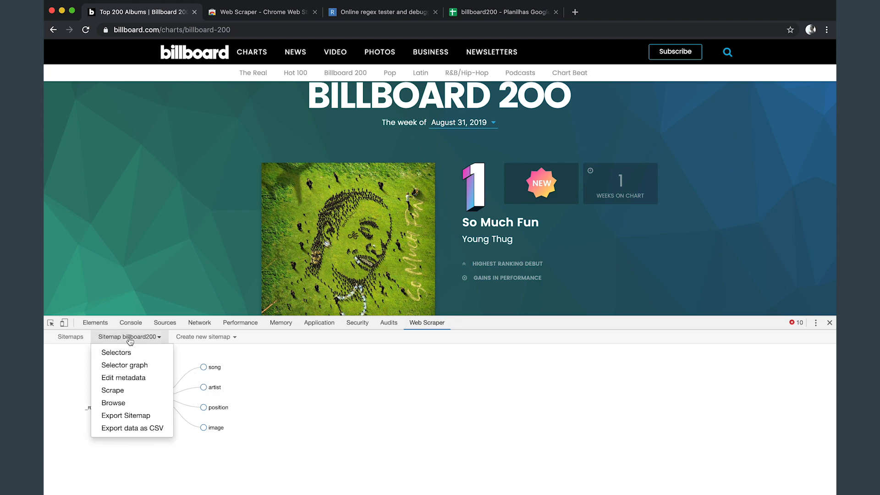
pyautogui.click(129, 379)
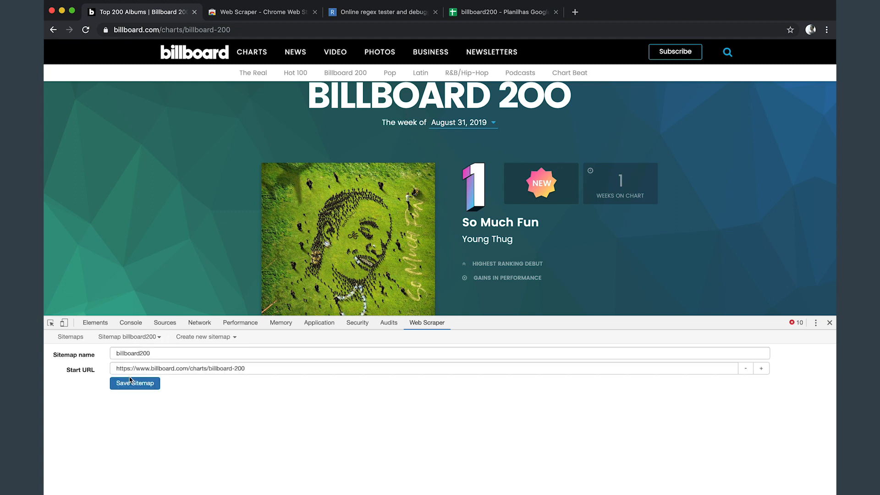
pyautogui.doubleClick(170, 354)
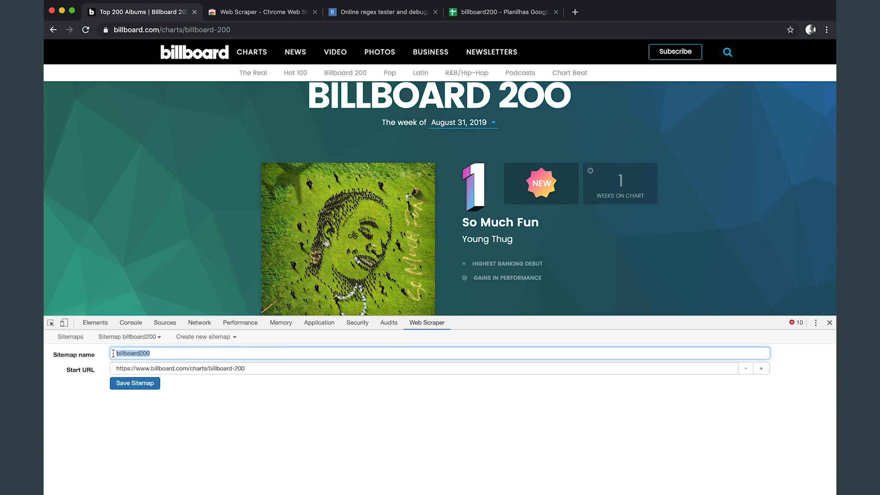
# Export the billboard200 sitemap and select its entire JSON code
pyautogui.click(132, 339)
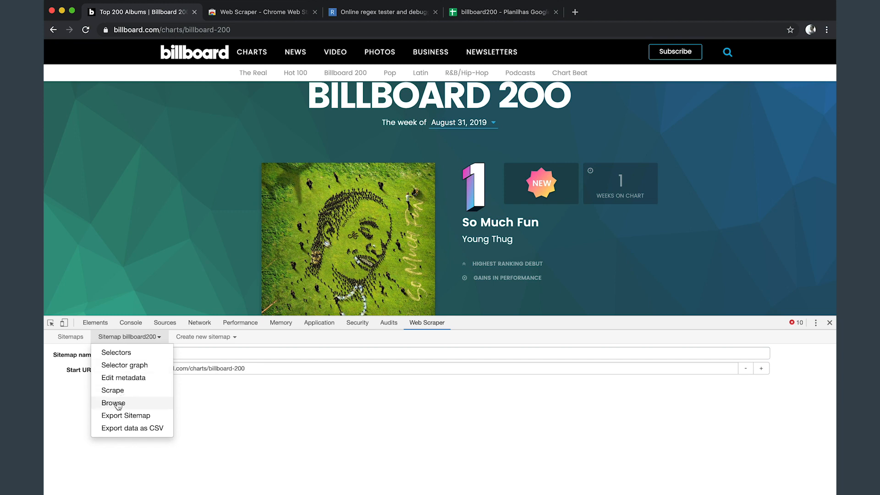
pyautogui.click(144, 414)
pyautogui.moveTo(709, 393); pyautogui.dragTo(494, 343)
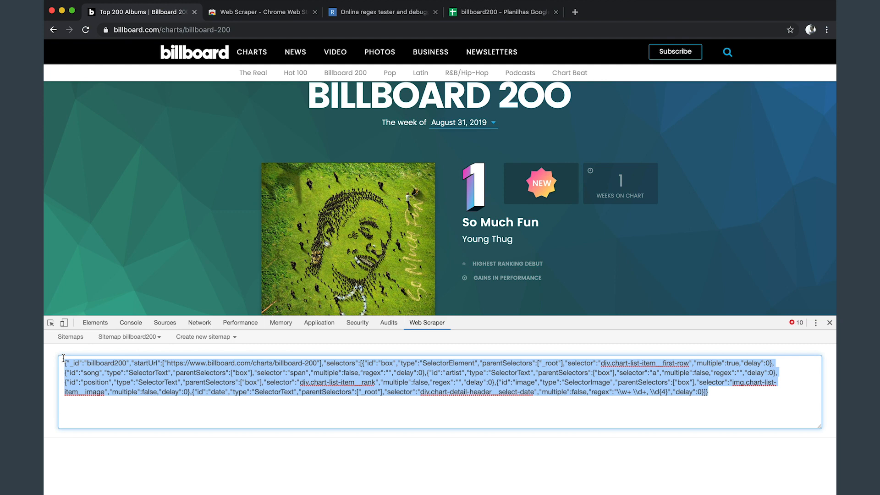
# Return to the billboard200 sitemap's list of root selectors
pyautogui.click(146, 339)
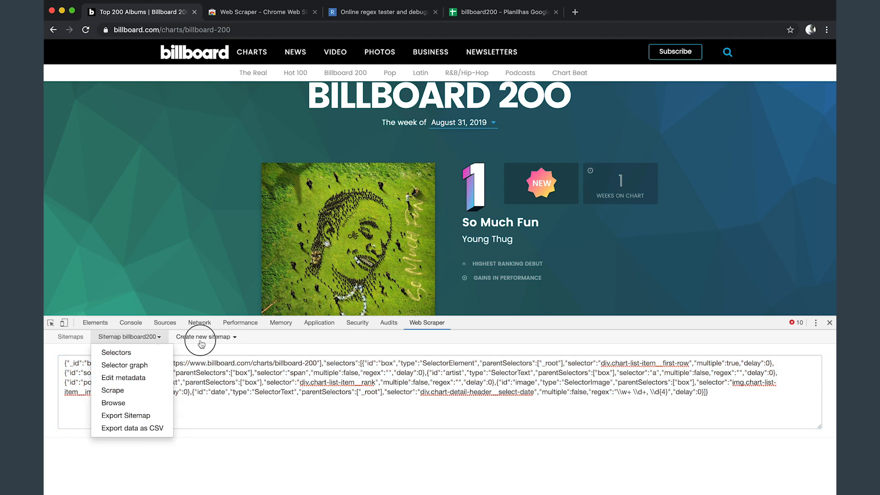
pyautogui.click(200, 339)
pyautogui.click(119, 337)
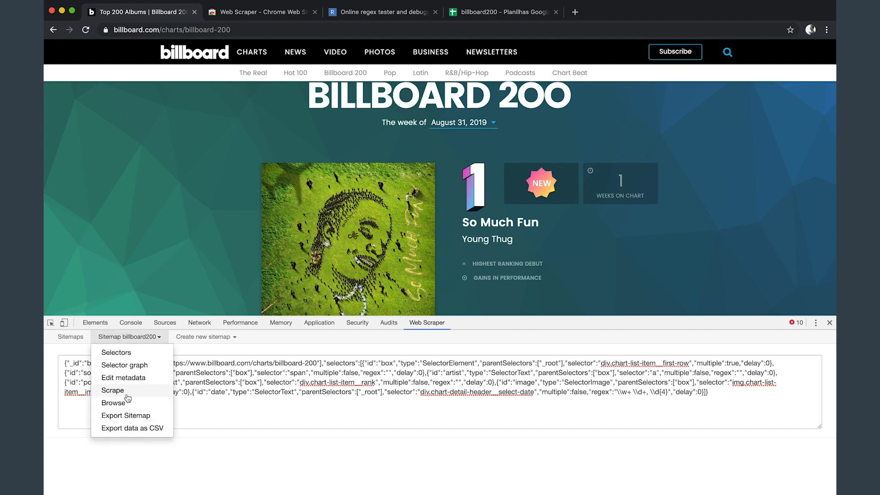
pyautogui.click(124, 352)
# Start scraping the billboard200 sitemap with a request interval and page load delay of 2000 ms each
pyautogui.click(140, 335)
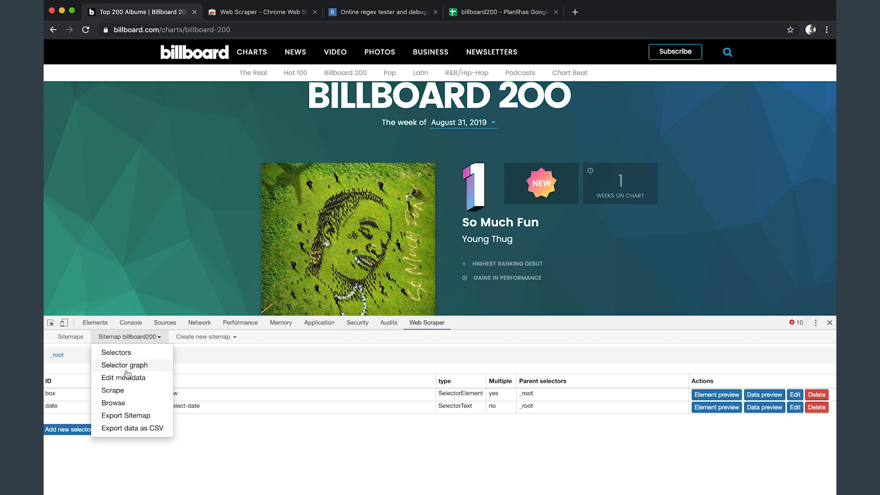
pyautogui.click(113, 390)
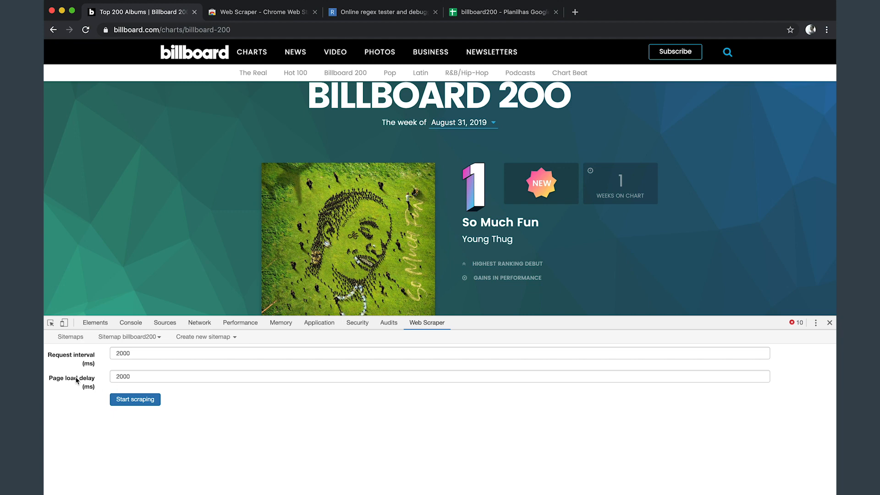
pyautogui.moveTo(142, 376); pyautogui.dragTo(109, 377)
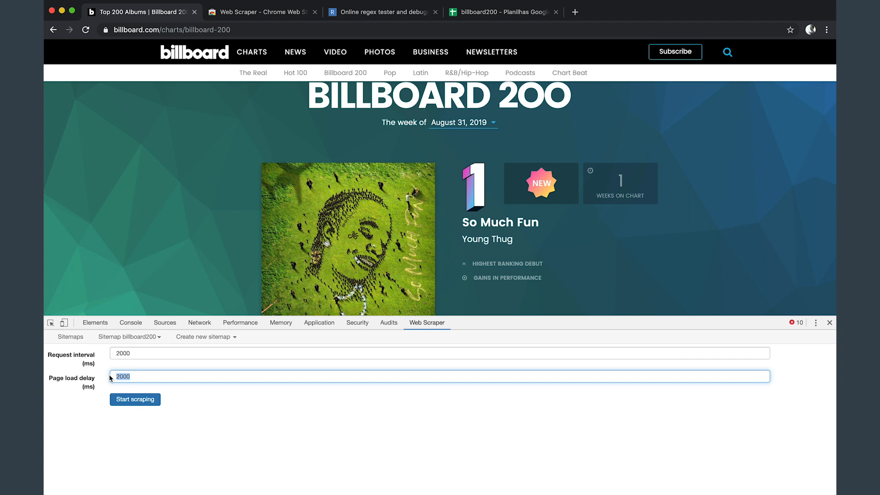
pyautogui.click(152, 369)
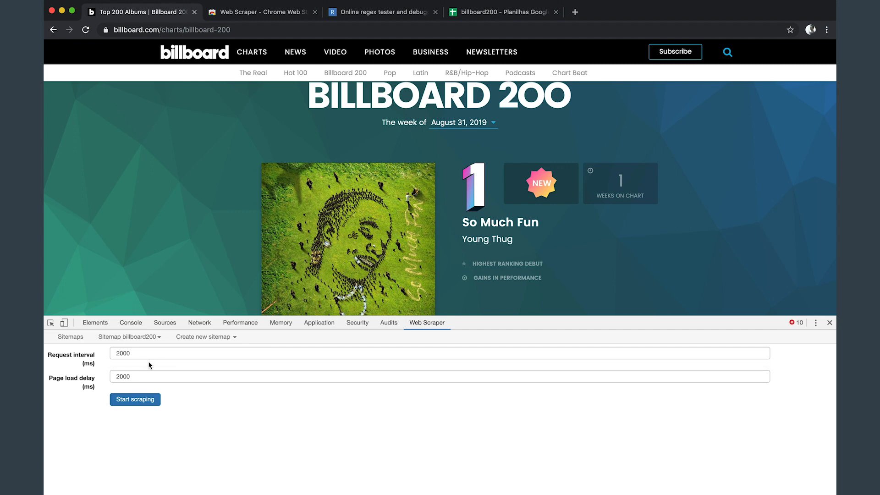
pyautogui.click(138, 401)
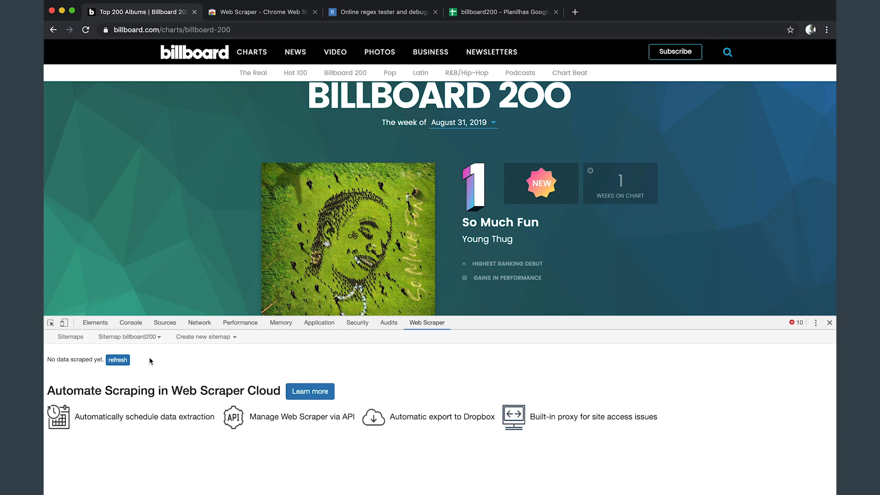
# Refresh the scraped data and examine its song, artist, position, image-src and date columns
pyautogui.click(120, 360)
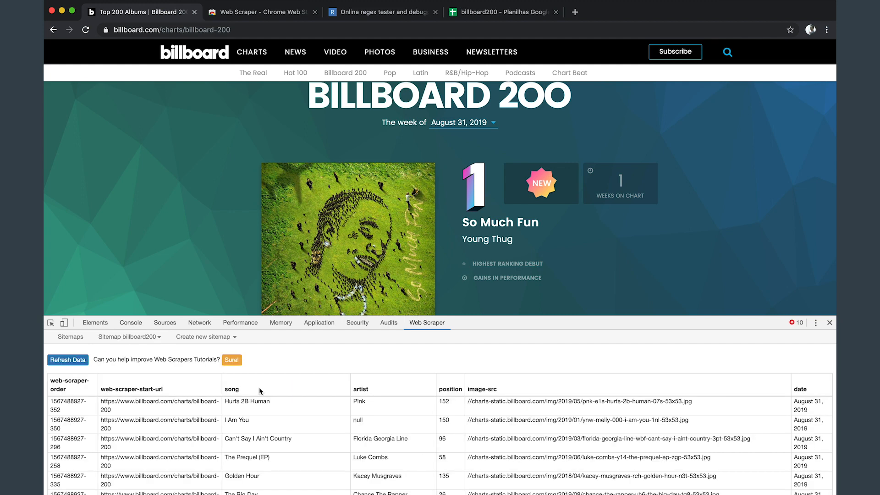
pyautogui.scroll(-5, 364, 440)
pyautogui.scroll(-5, 368, 424)
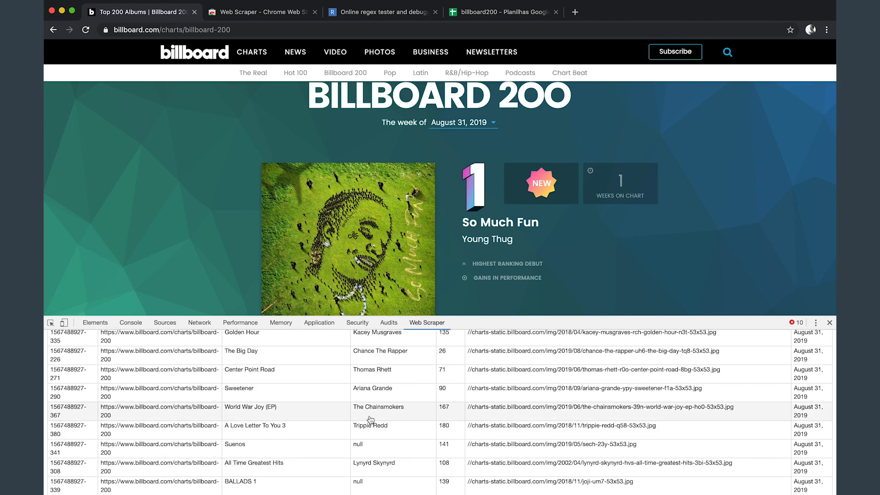
pyautogui.scroll(5, 370, 420)
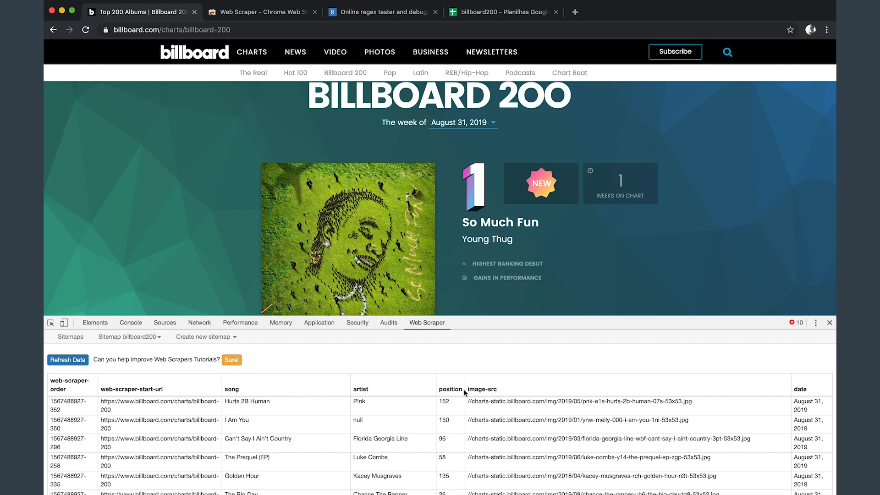
pyautogui.scroll(-3, 549, 399)
pyautogui.scroll(3, 754, 395)
pyautogui.scroll(-5, 779, 389)
pyautogui.scroll(-15, 809, 378)
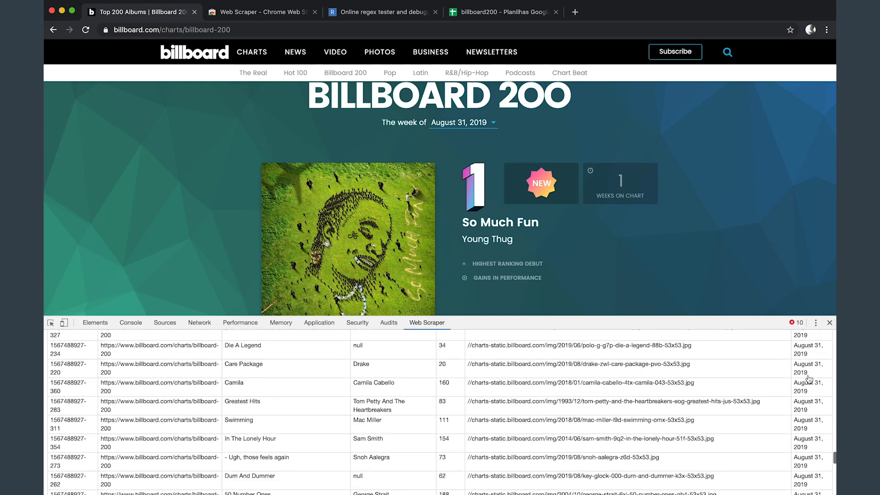
pyautogui.scroll(20, 806, 378)
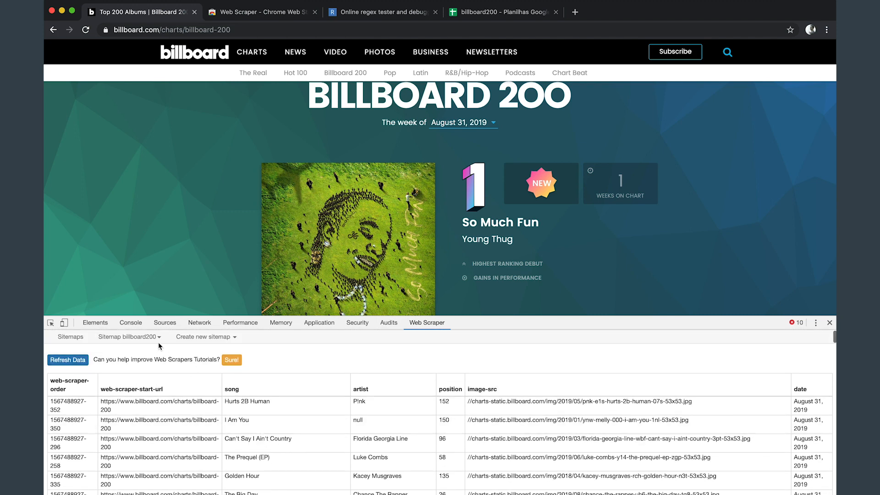
# Generate a CSV export of the scraped billboard200 data
pyautogui.click(127, 337)
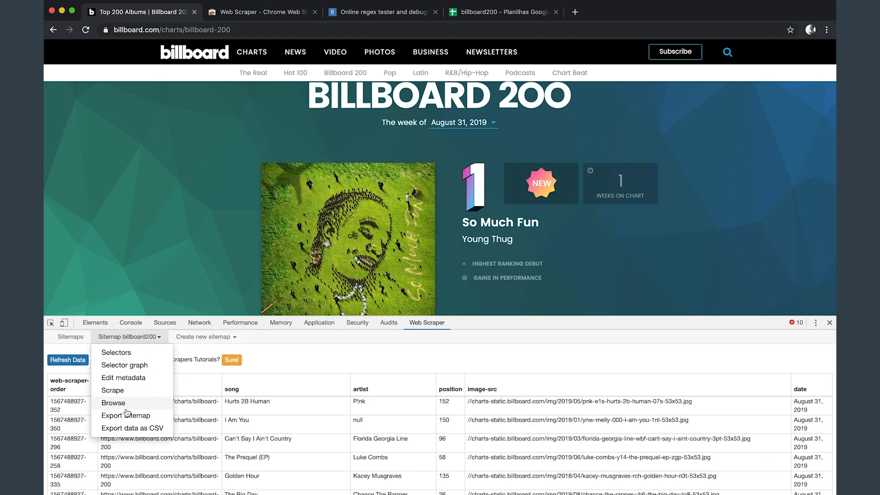
pyautogui.click(131, 428)
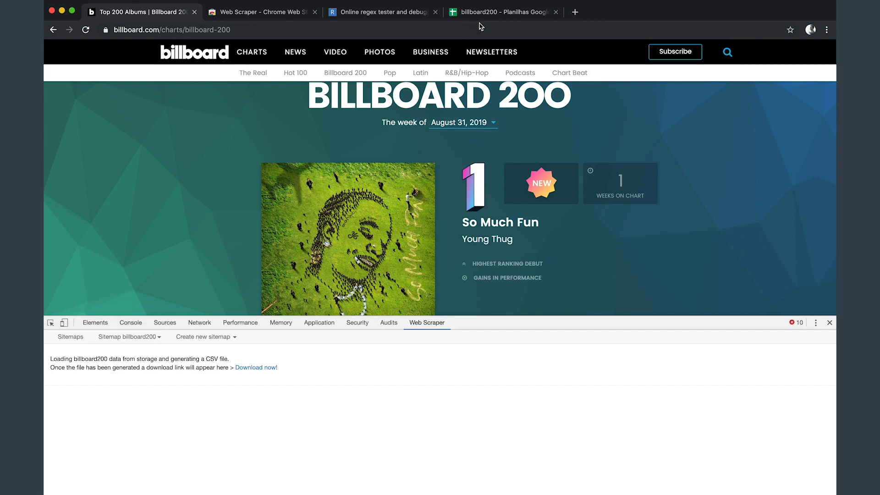
# Examine the album rows in the billboard200 Google Sheets spreadsheet and switch to Web Scraper's Chrome Web Store page
pyautogui.click(488, 18)
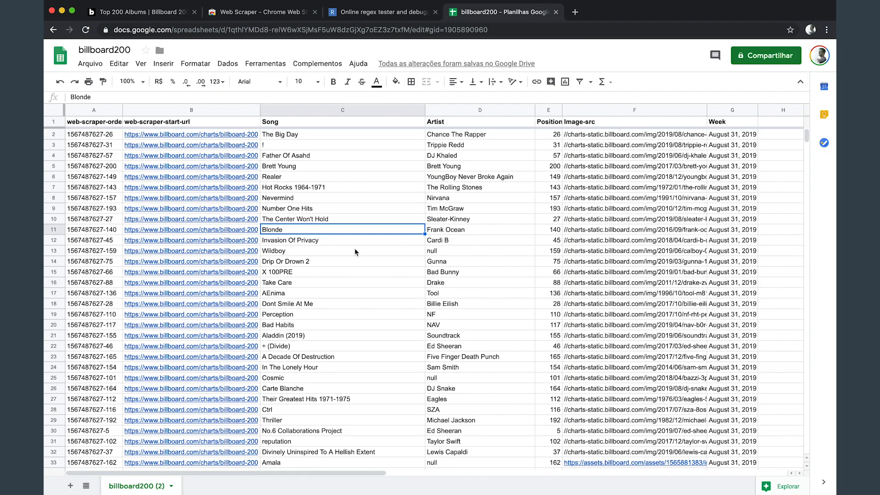
pyautogui.scroll(-6, 354, 251)
pyautogui.scroll(6, 355, 251)
pyautogui.scroll(-20, 355, 251)
pyautogui.scroll(20, 355, 251)
pyautogui.click(265, 17)
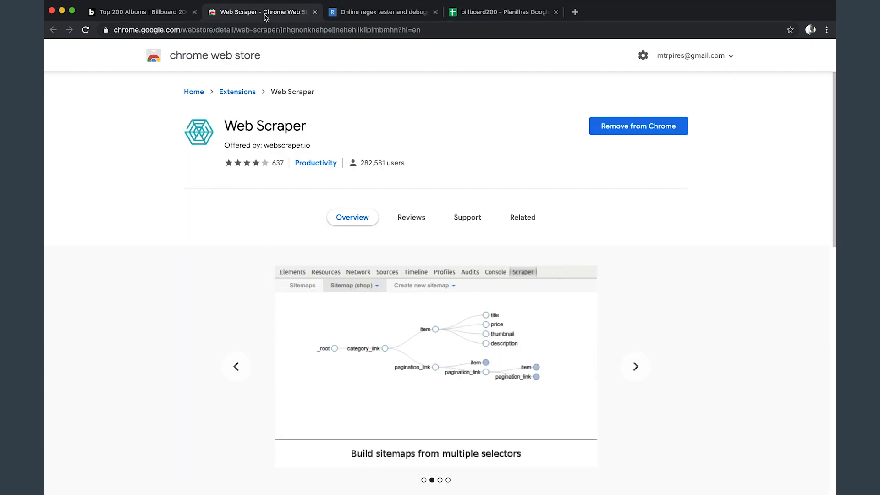